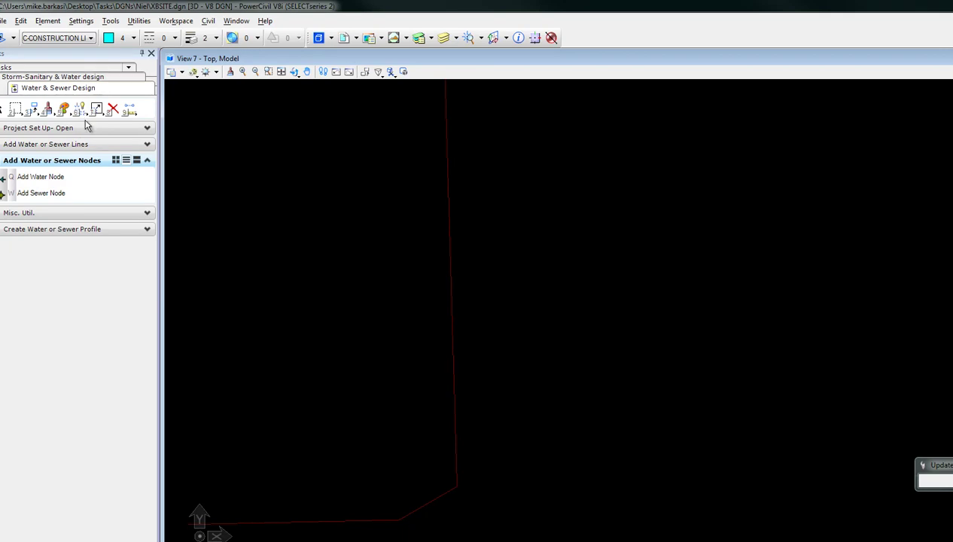
Create a new Water and Sewer project named 'new' and save it as a .gws file.
click(83, 127)
click(76, 148)
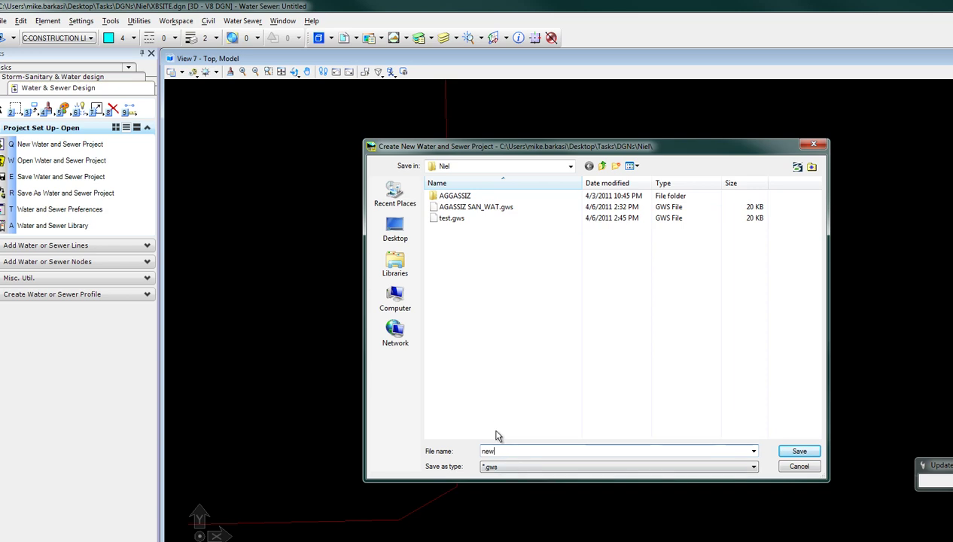
key(Return)
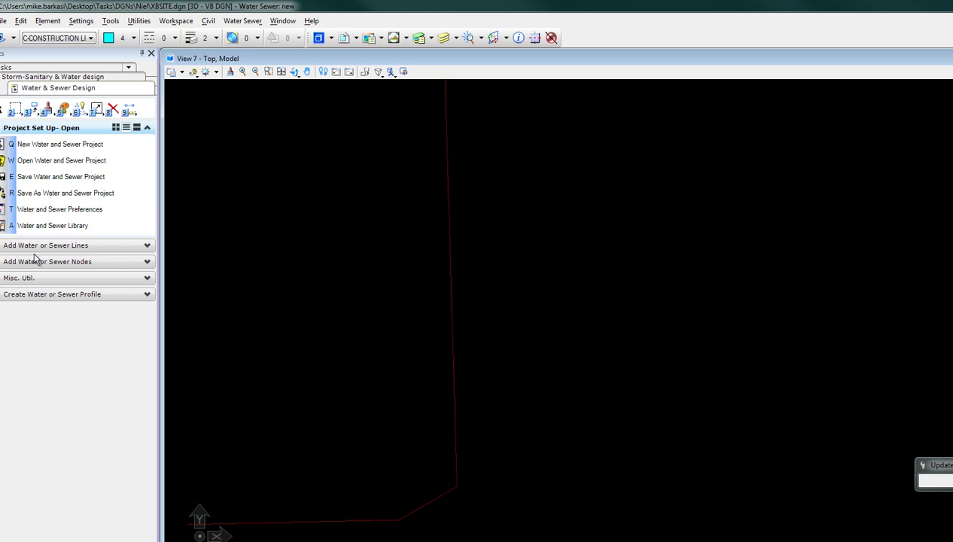
Load the test.wsp file into the Water and Sewer Preferences.
click(41, 209)
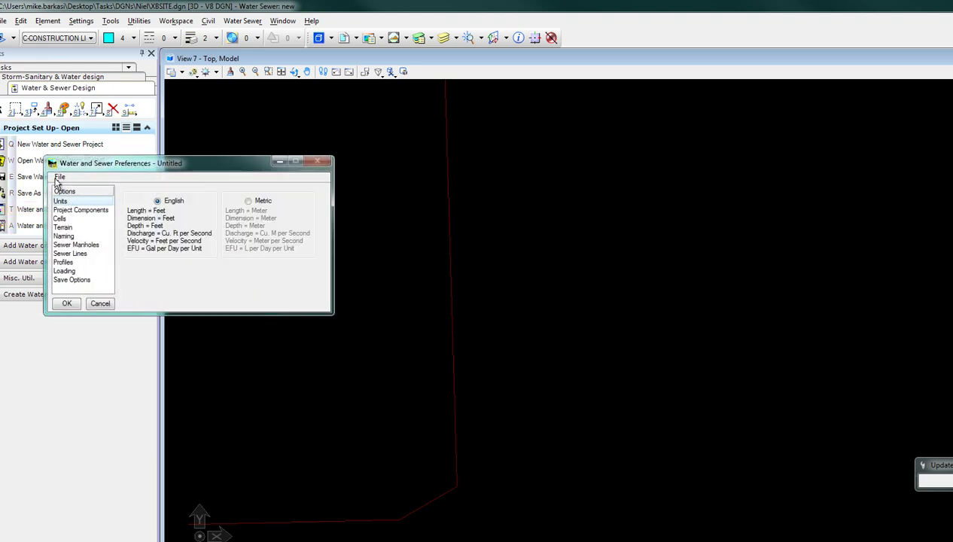
click(58, 177)
click(69, 188)
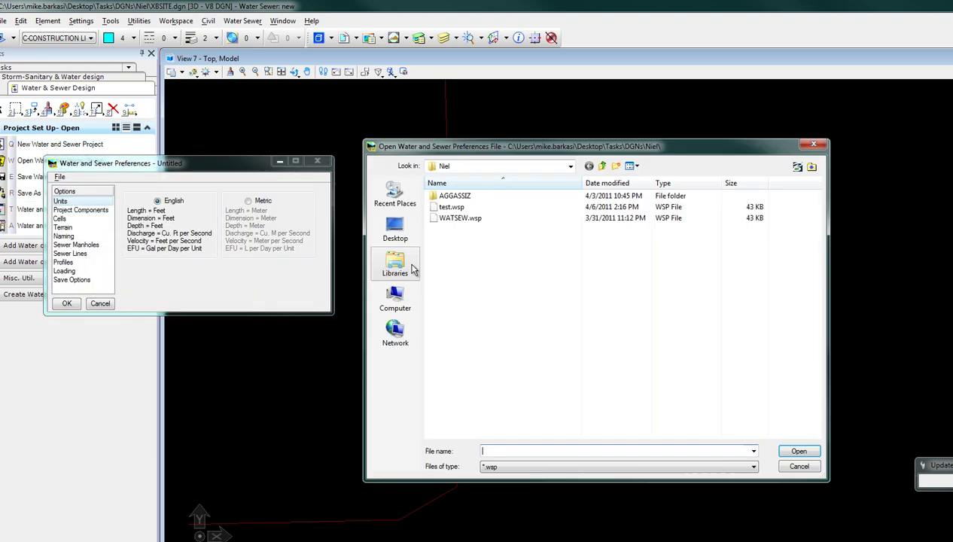
double_click(449, 207)
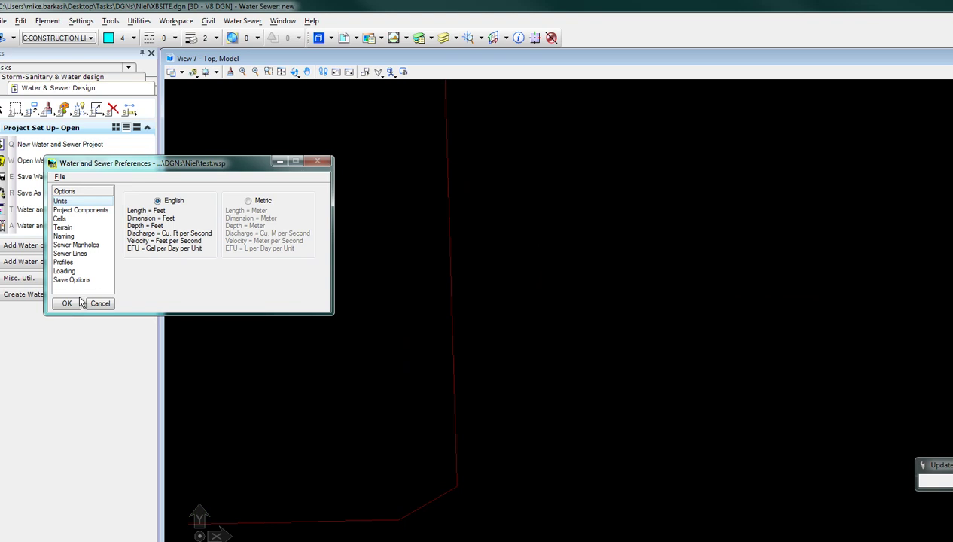
Review the Project Components, Cells and Terrain settings, then accept the preferences.
click(80, 211)
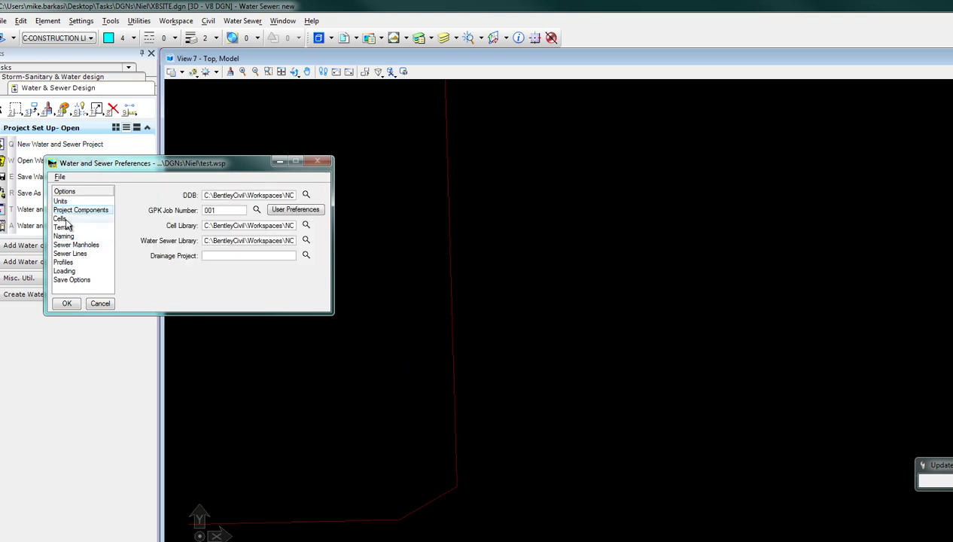
click(63, 219)
click(63, 227)
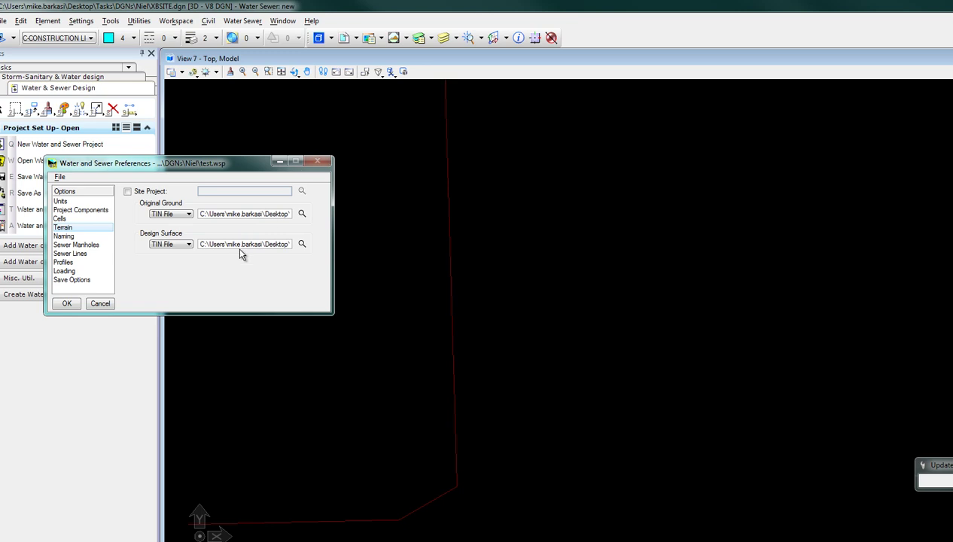
click(67, 304)
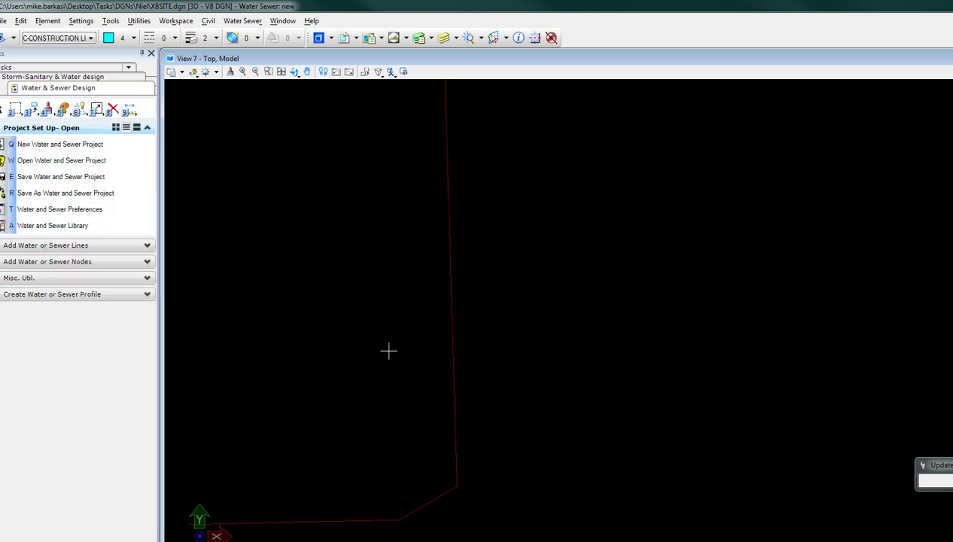
scroll(387, 351, down, 4)
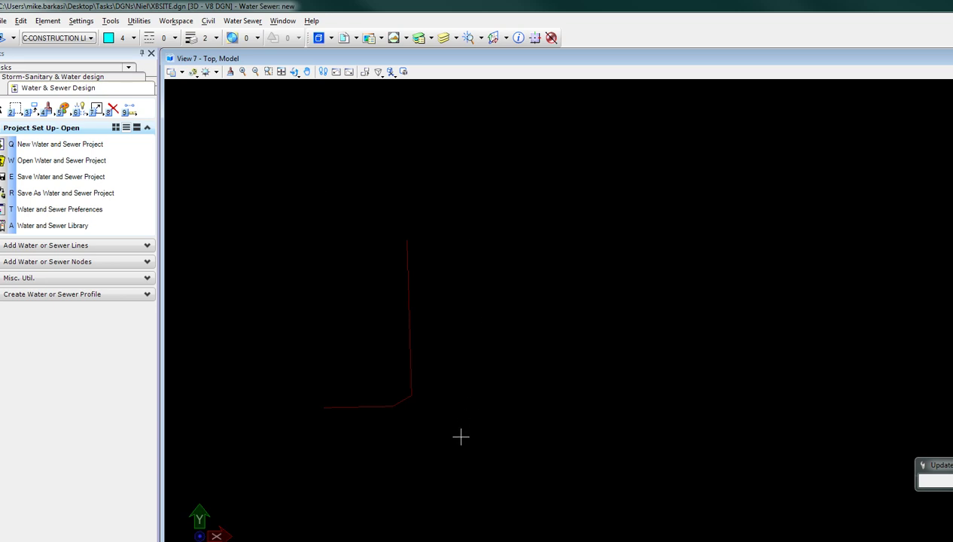
Start new sewer line SL-1 with Element alignment and User Defined Pipe design.
click(110, 246)
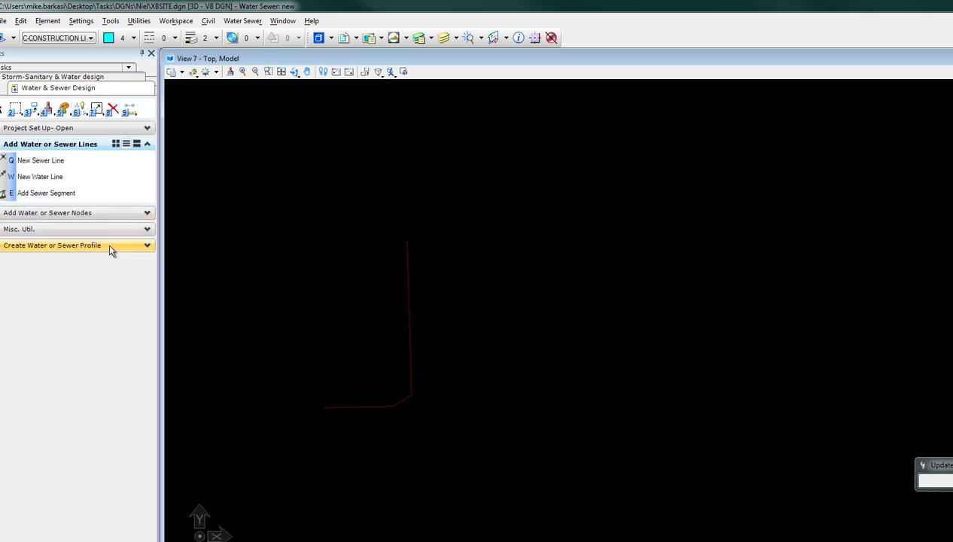
click(60, 163)
click(518, 232)
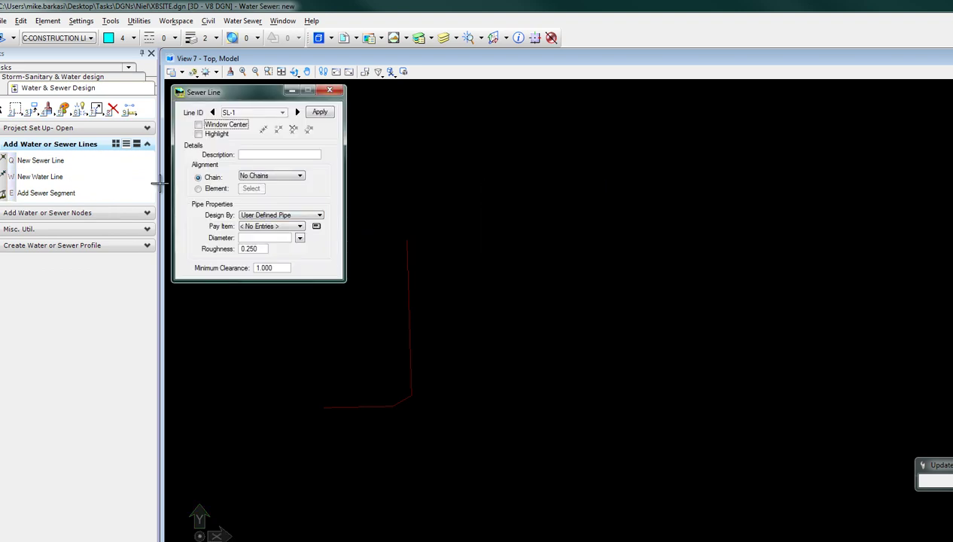
click(198, 189)
click(267, 216)
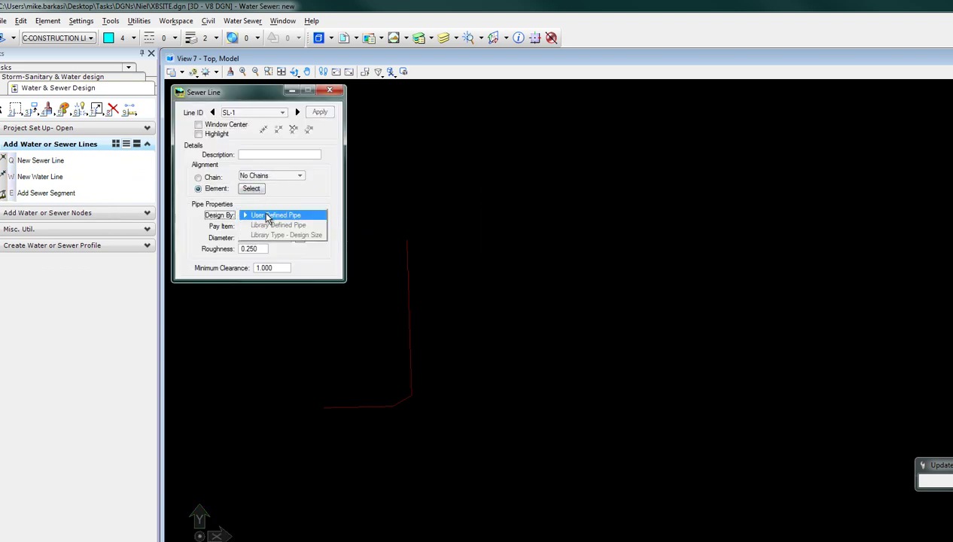
click(269, 216)
click(270, 216)
click(270, 217)
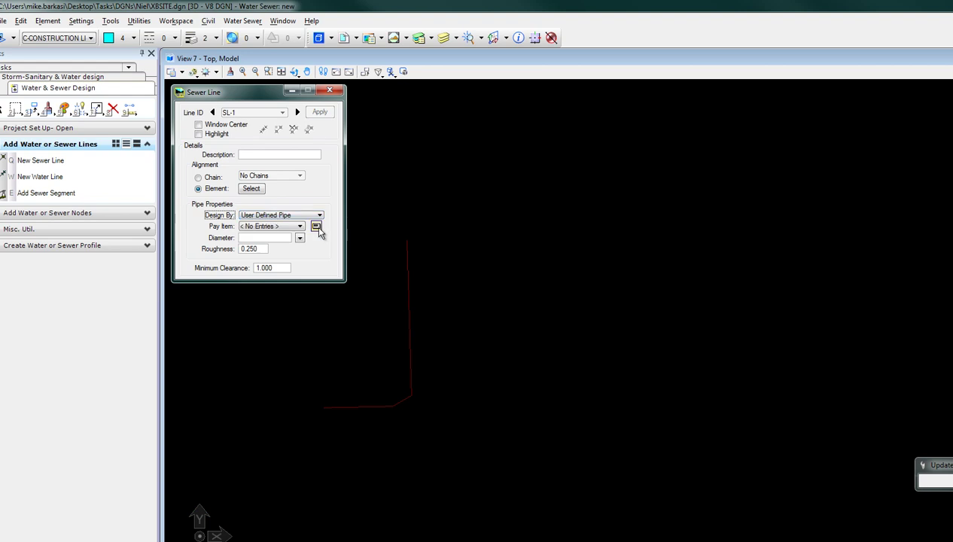
click(299, 227)
click(299, 228)
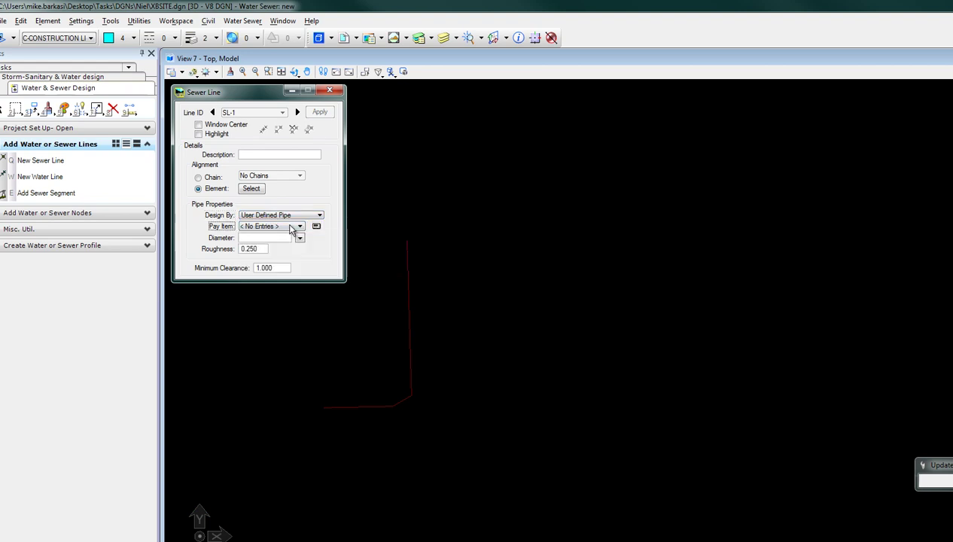
Select the red chain line as SL-1's alignment element.
click(251, 189)
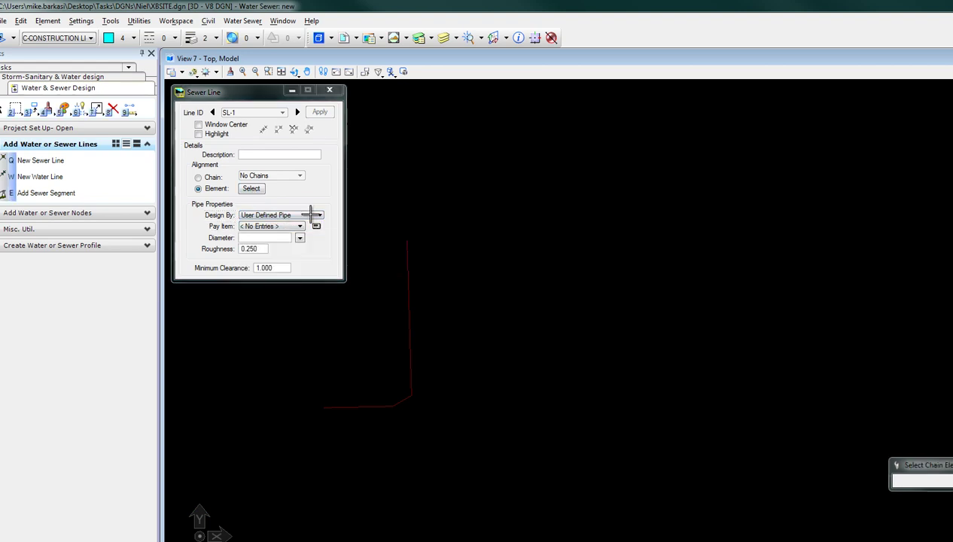
click(391, 303)
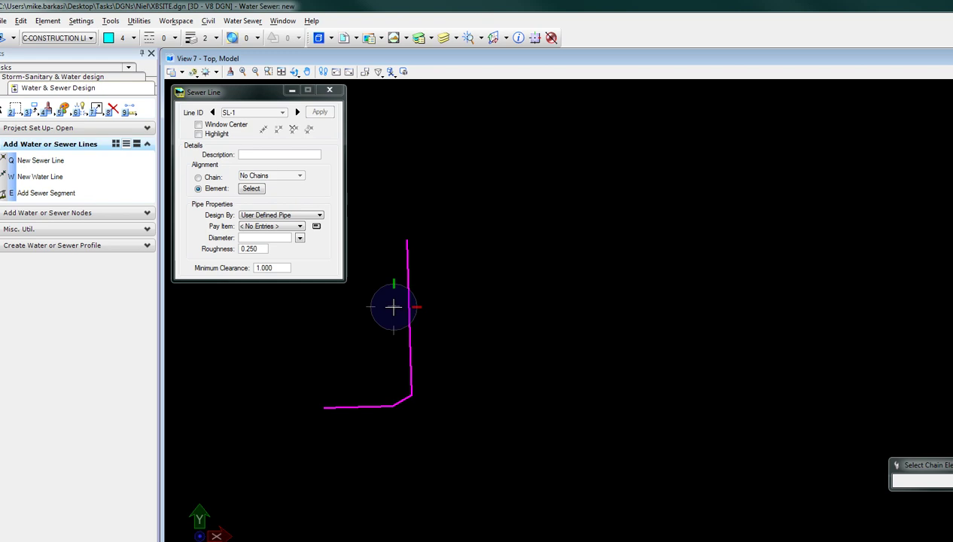
click(390, 372)
click(305, 217)
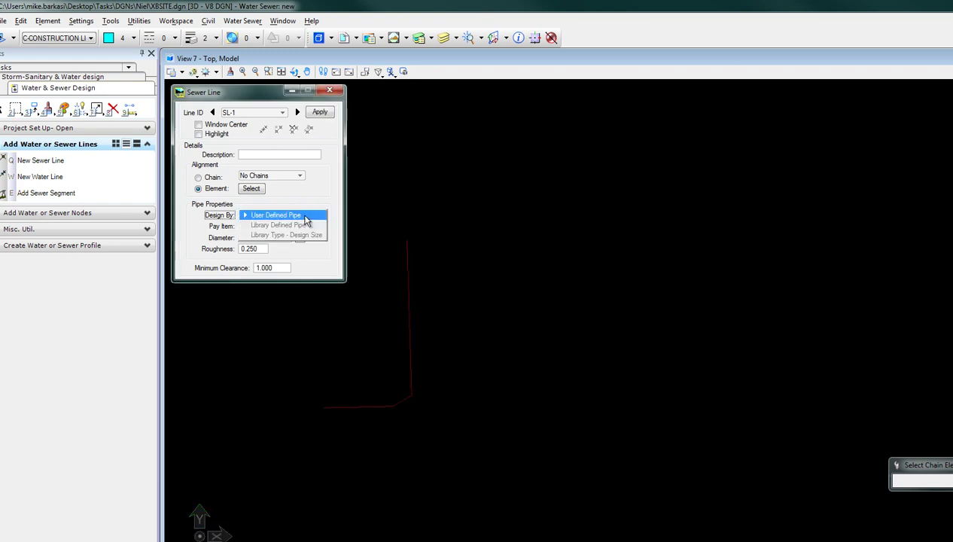
click(304, 216)
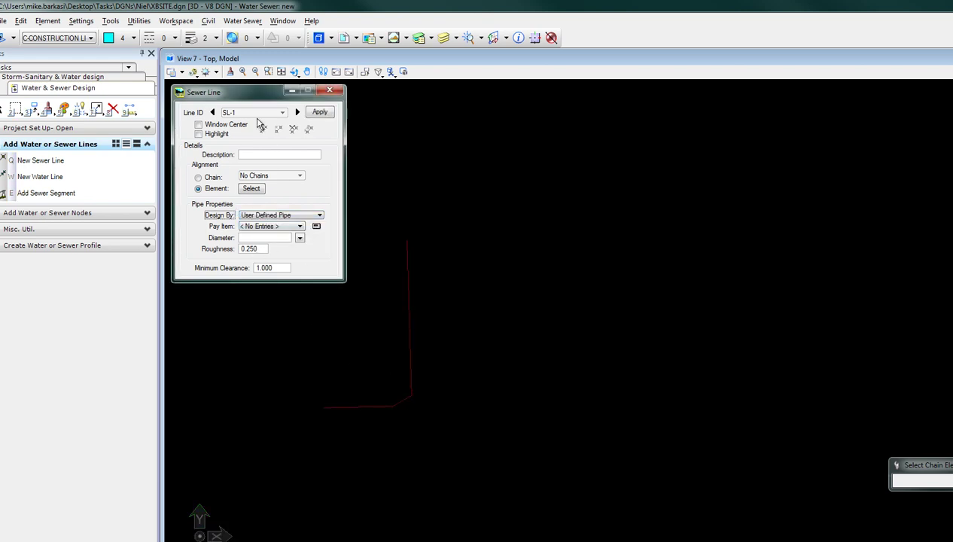
Recheck the pay item and pipe design options, keeping User Defined Pipe.
drag(253, 94, 280, 92)
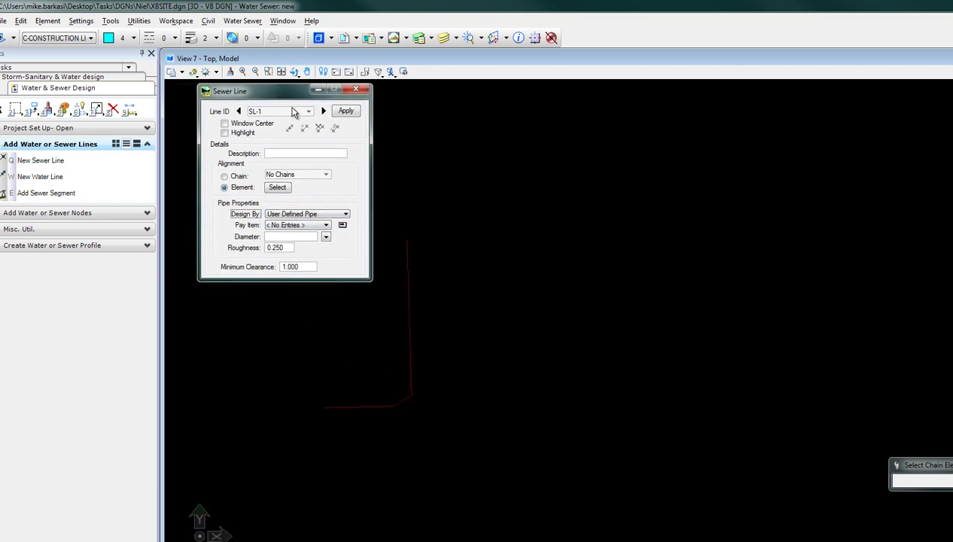
click(342, 226)
click(351, 253)
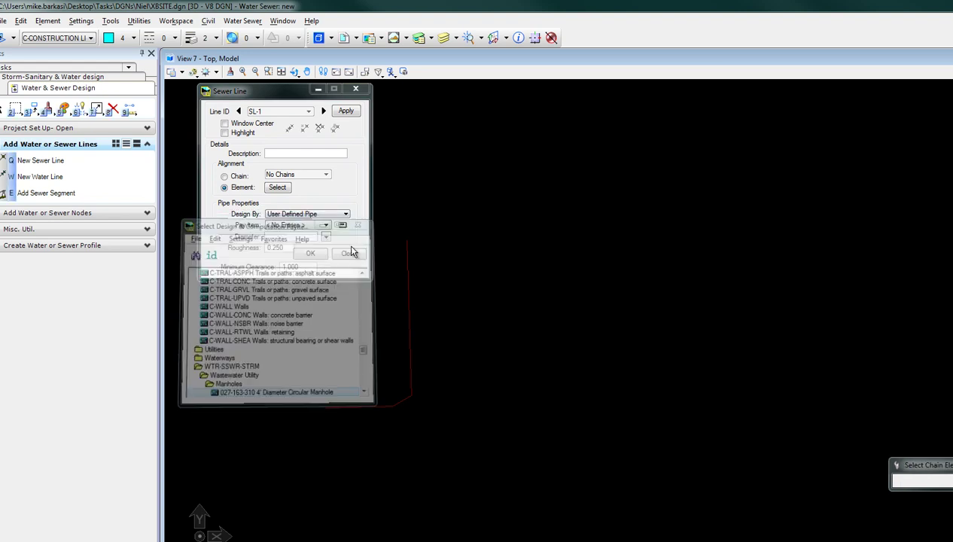
click(325, 226)
click(326, 226)
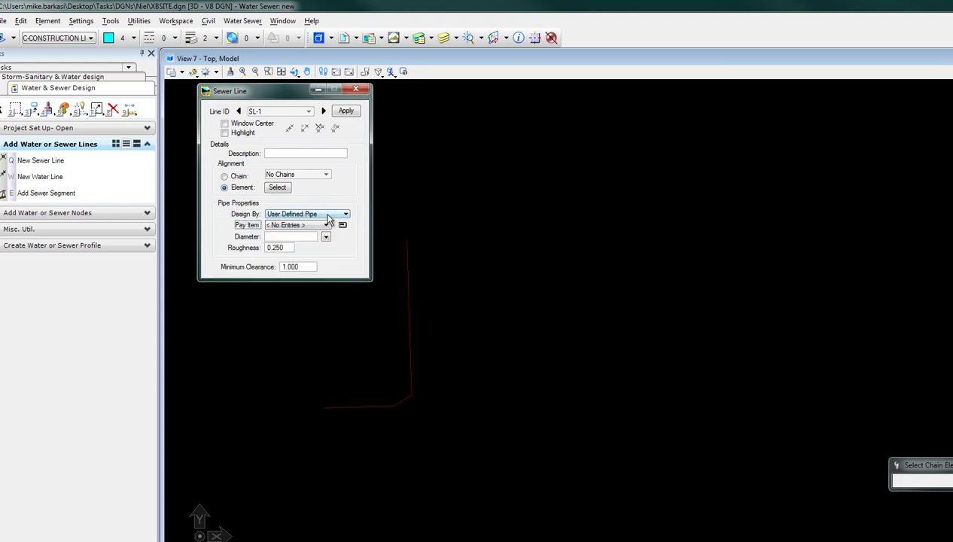
click(328, 215)
click(329, 215)
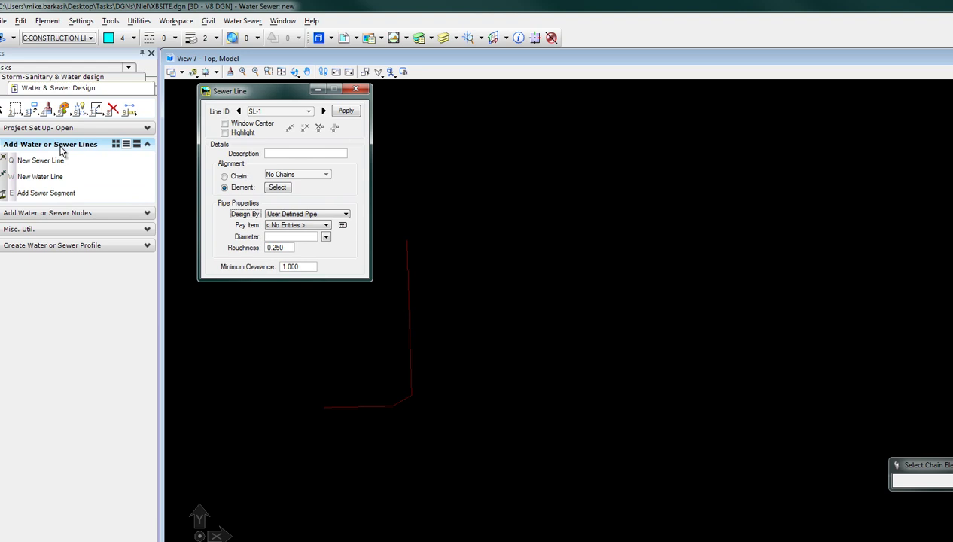
Check the water sewer library path in the project preferences.
click(242, 20)
mouse_move(245, 35)
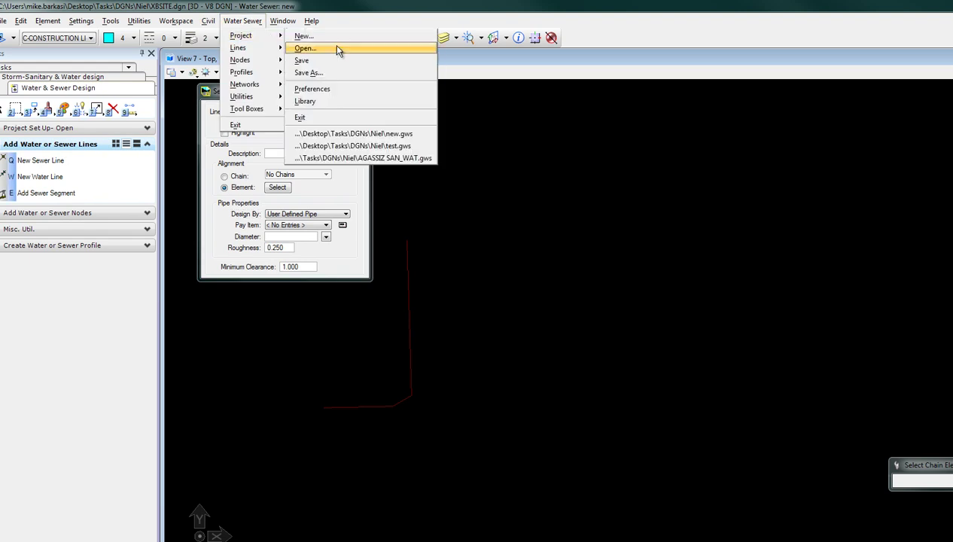
click(305, 89)
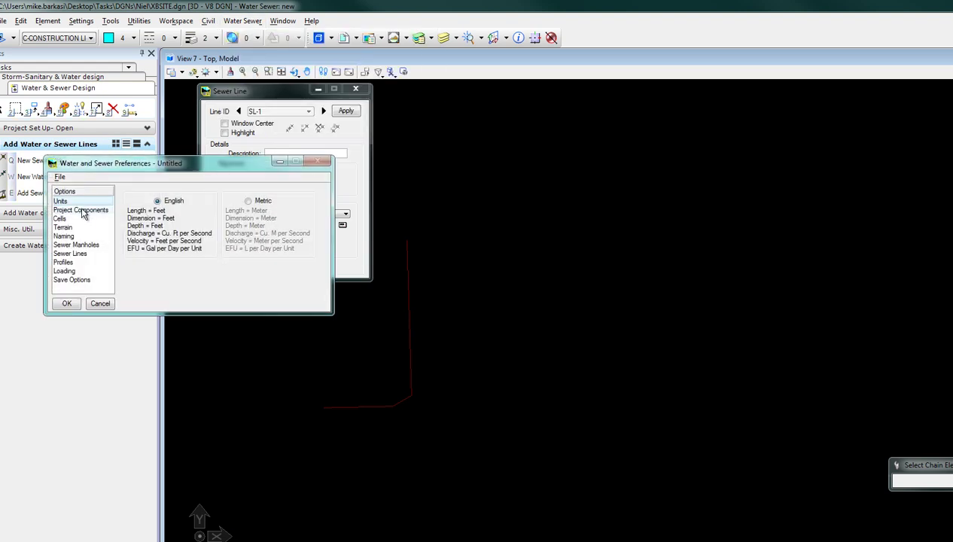
click(83, 211)
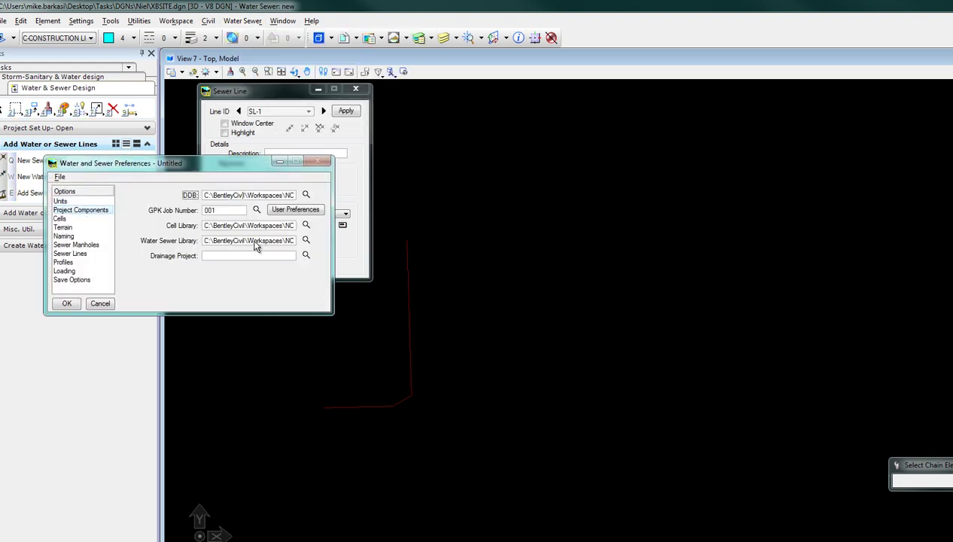
click(252, 240)
click(66, 304)
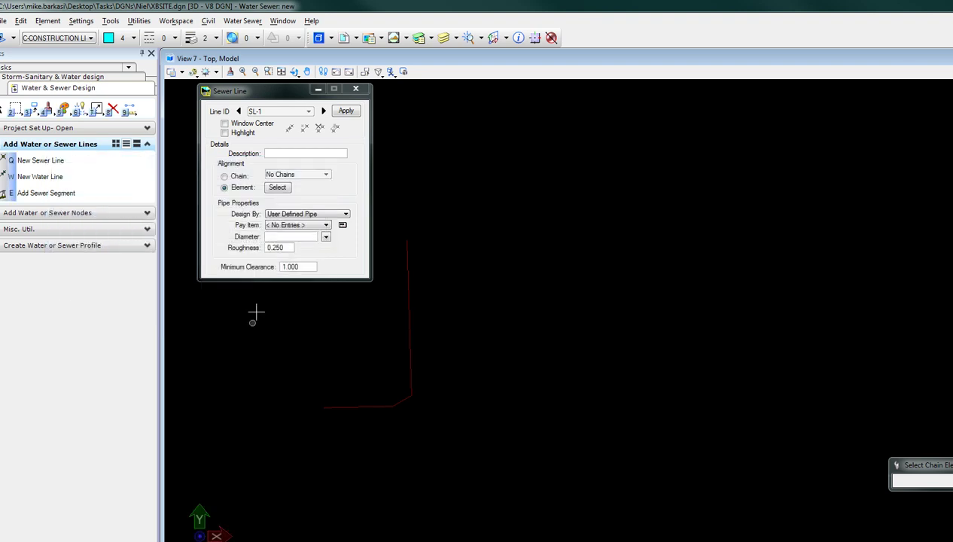
Apply library-defined 8" PVC pipe to SL-1 and close its properties.
click(311, 216)
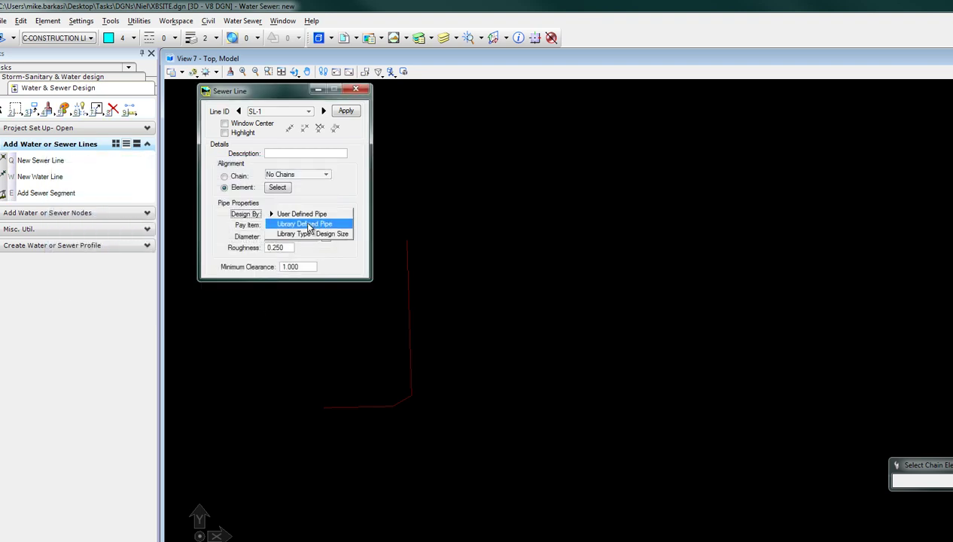
click(304, 224)
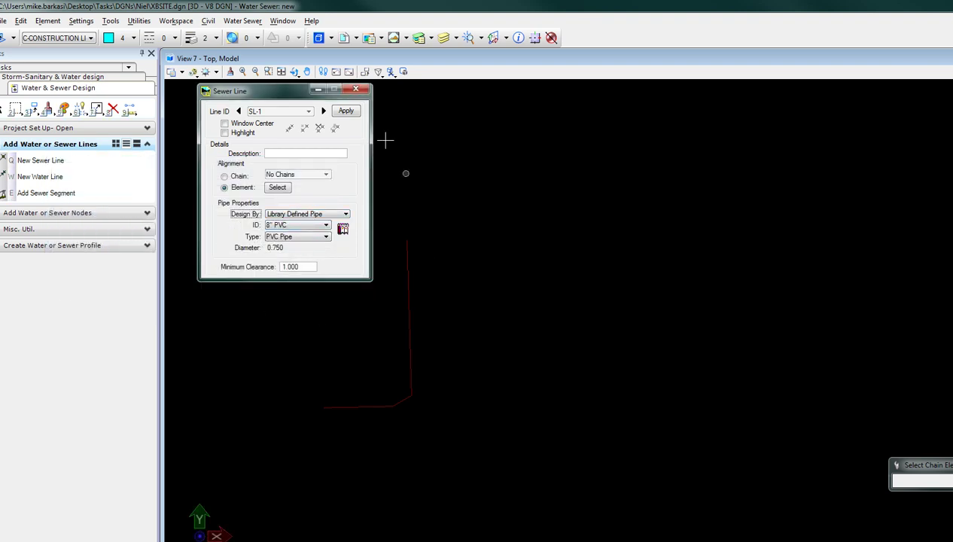
click(346, 111)
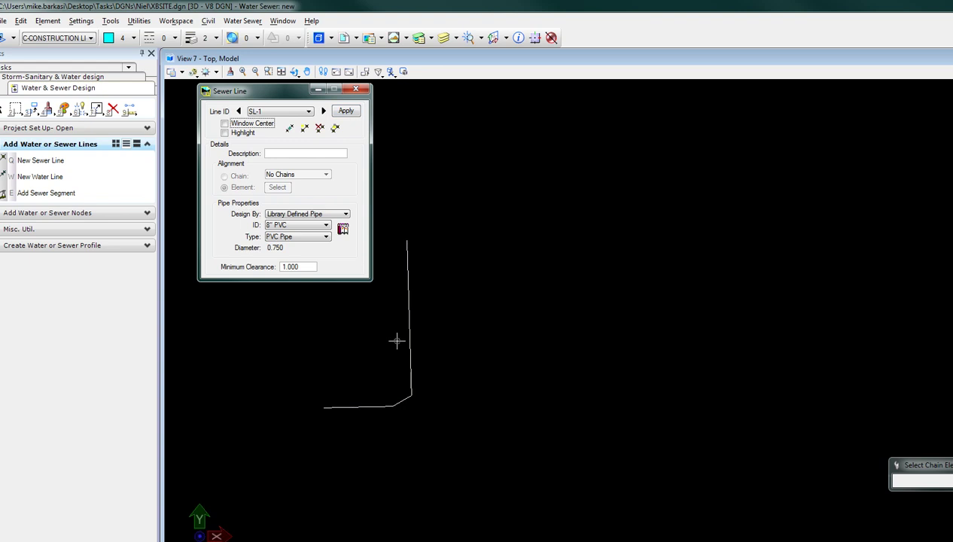
click(357, 89)
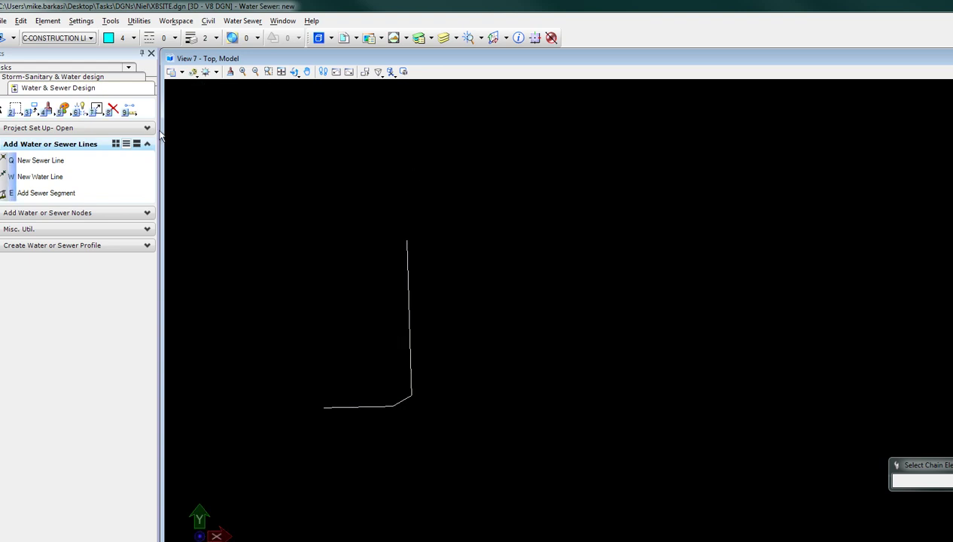
Auto-locate 4' circular manholes on SL-1 with no node interval and Design Drop alignment.
click(126, 214)
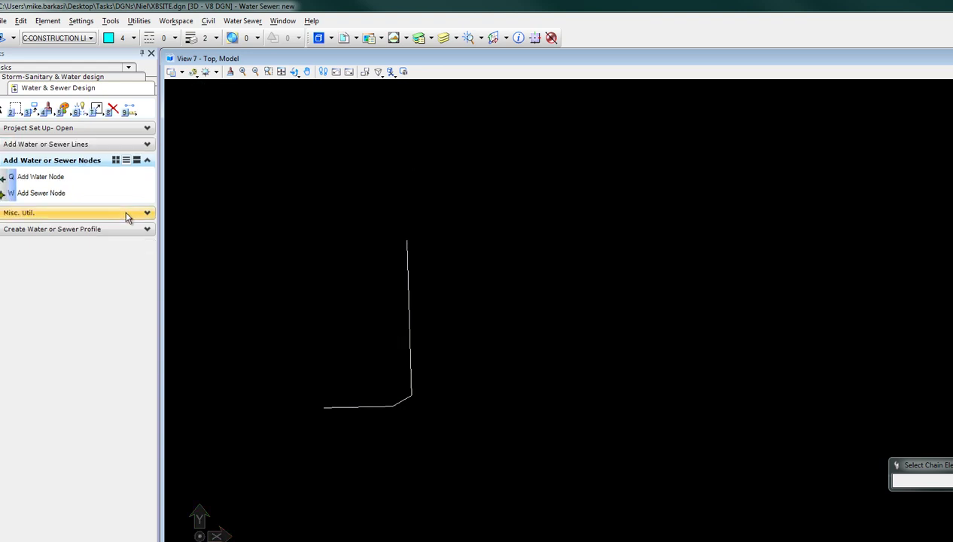
click(57, 193)
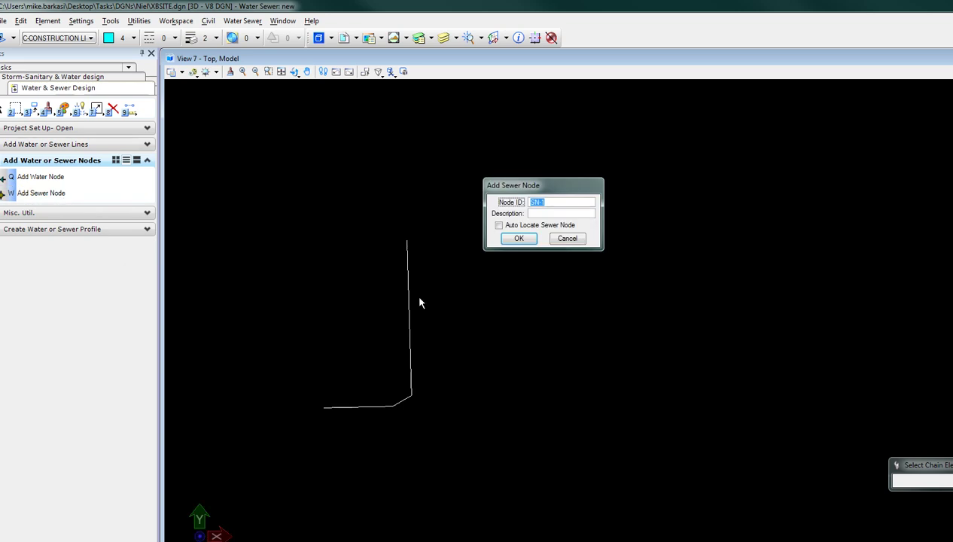
click(519, 238)
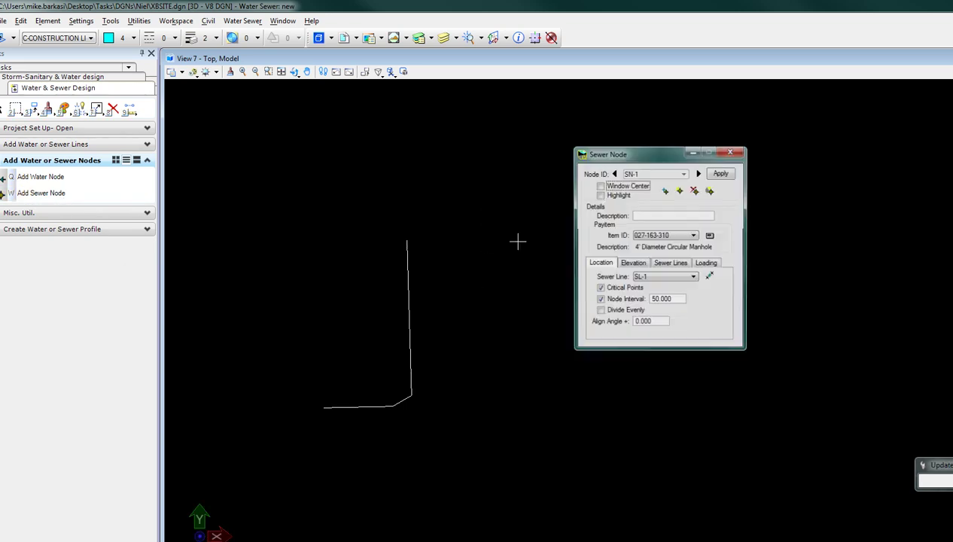
click(600, 301)
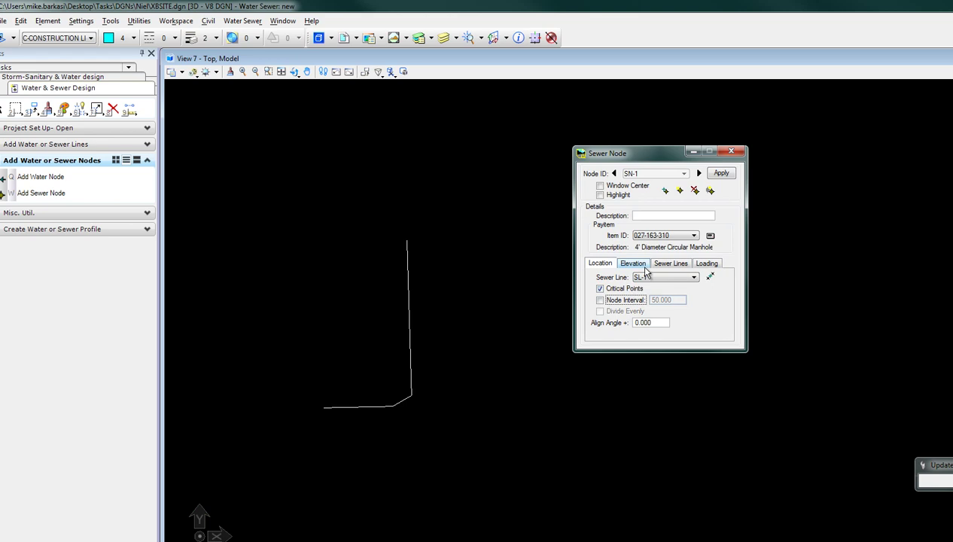
click(643, 267)
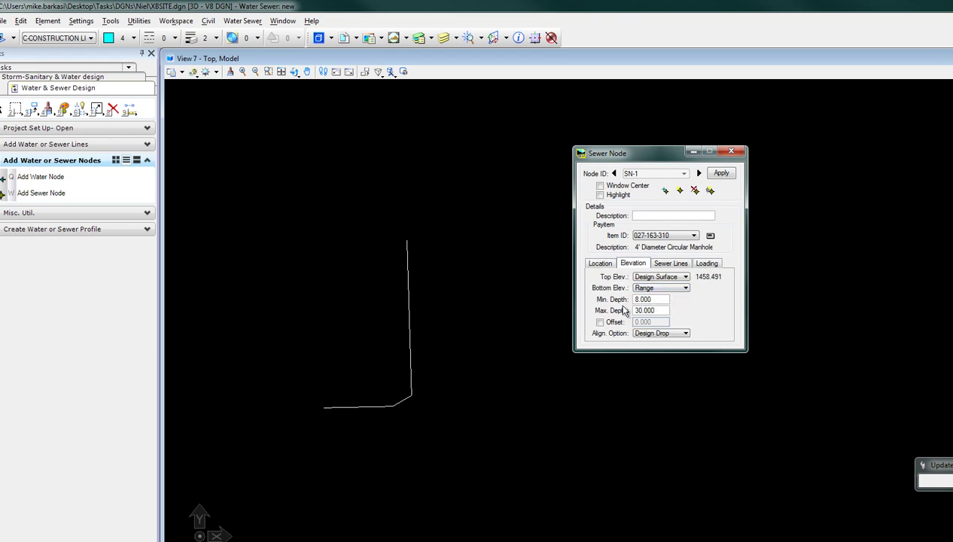
click(659, 336)
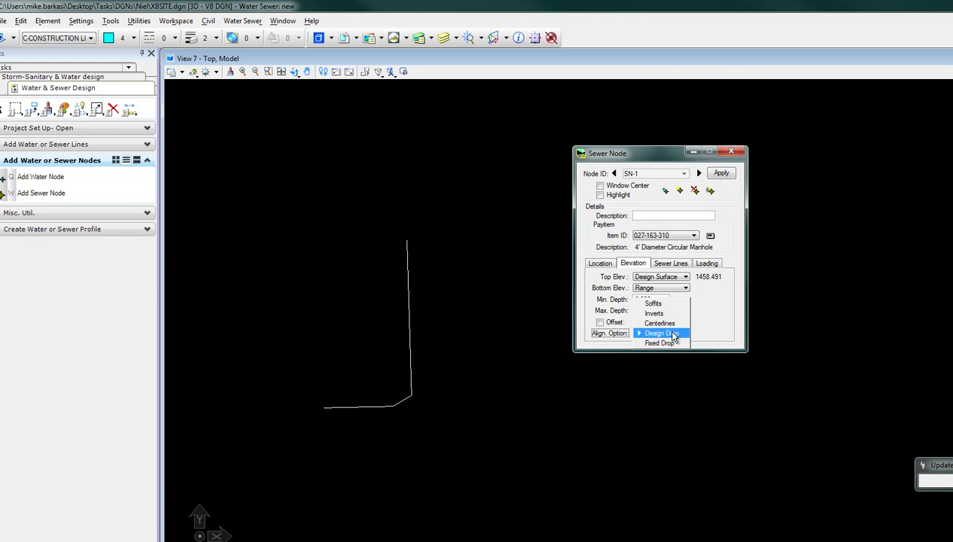
click(674, 334)
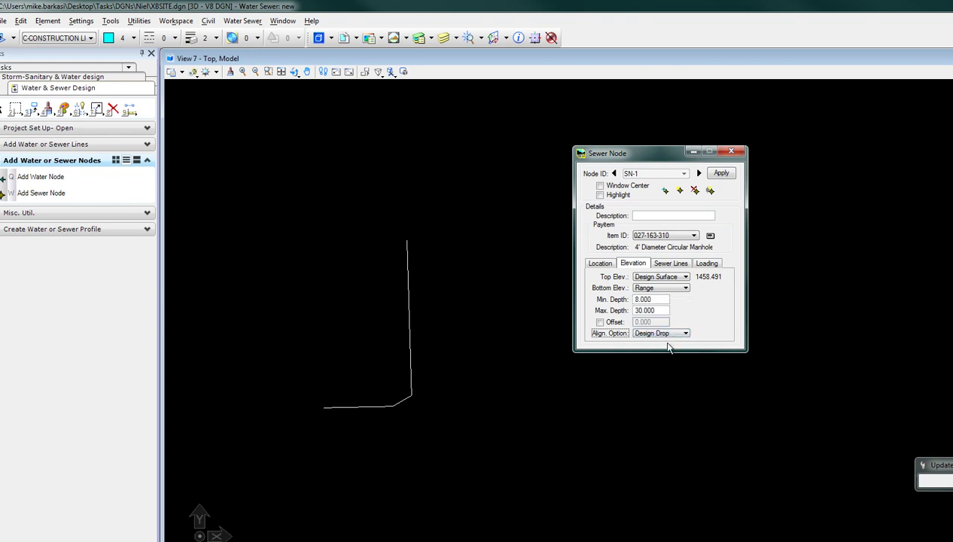
click(720, 174)
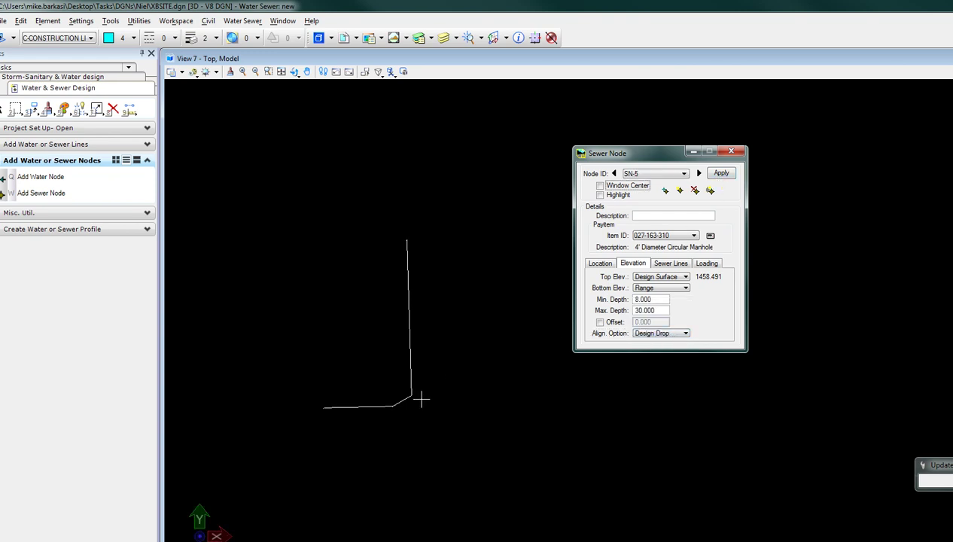
scroll(414, 396, up, 3)
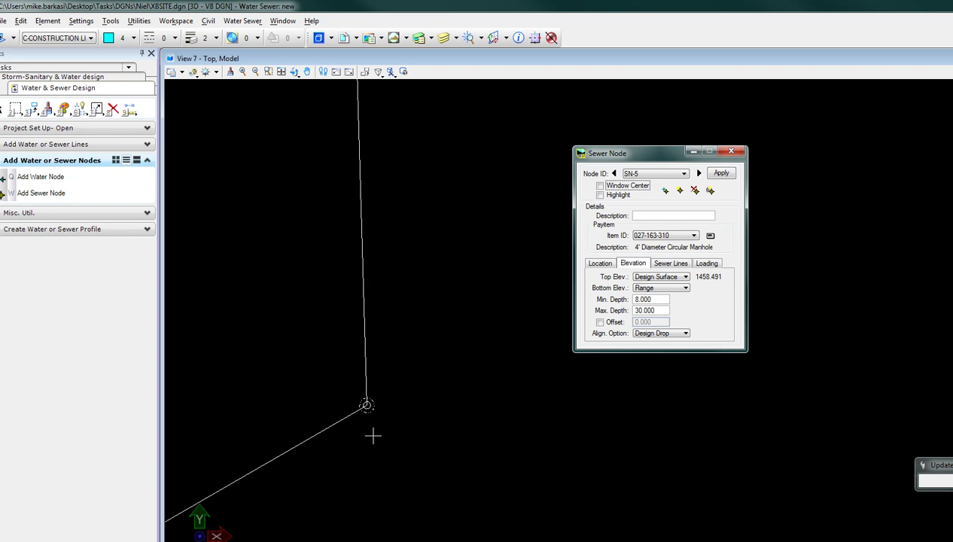
scroll(374, 435, down, 3)
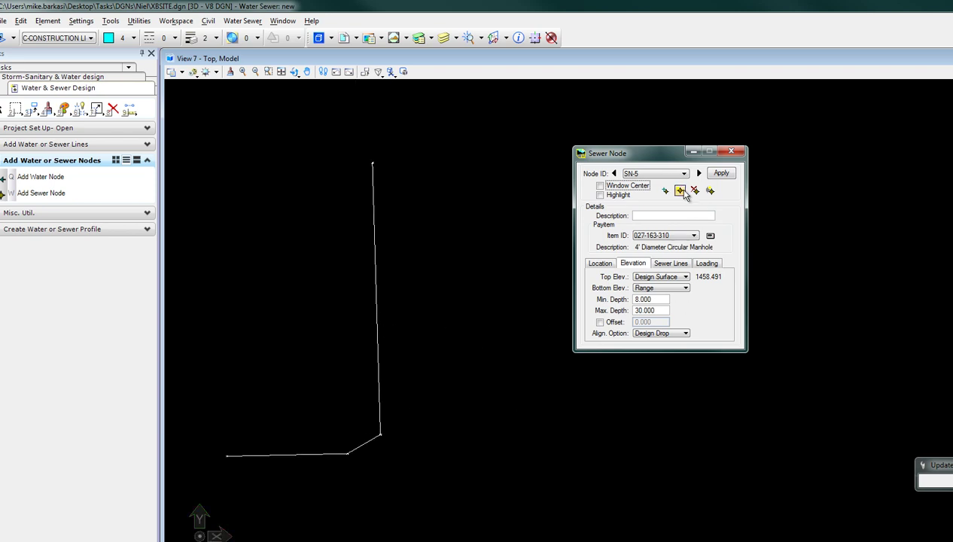
Place manhole SN-5 at keyed-in station 7+50.00 on SL-1, apply, and close the dialog.
click(682, 192)
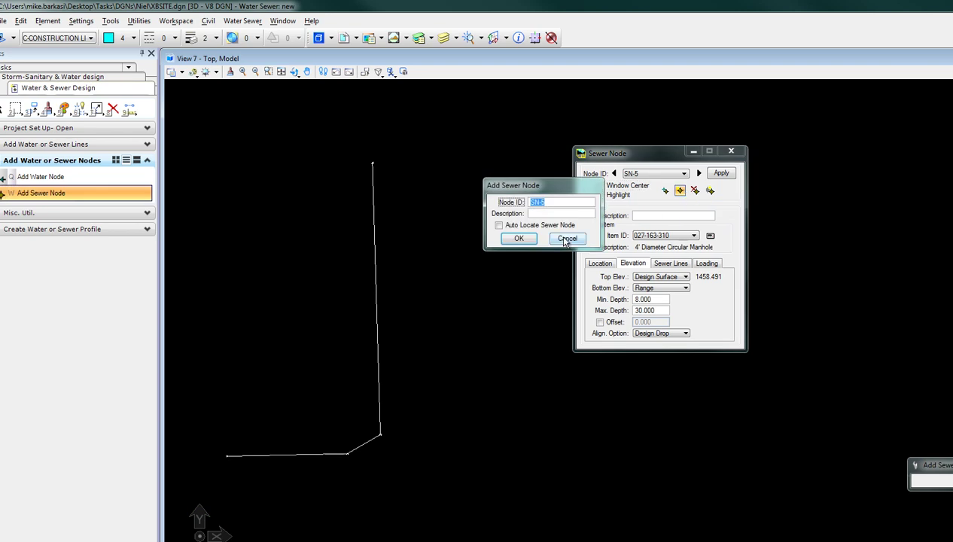
click(519, 239)
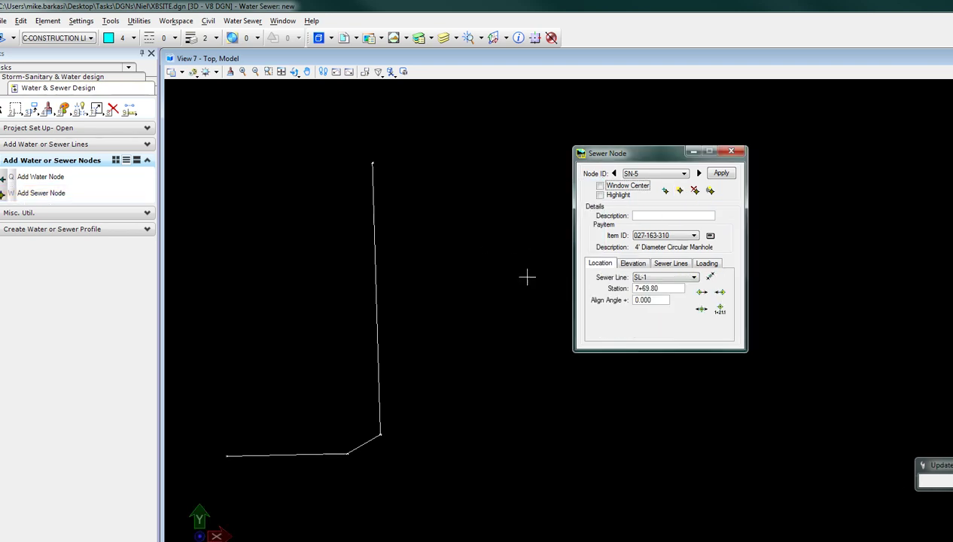
click(702, 310)
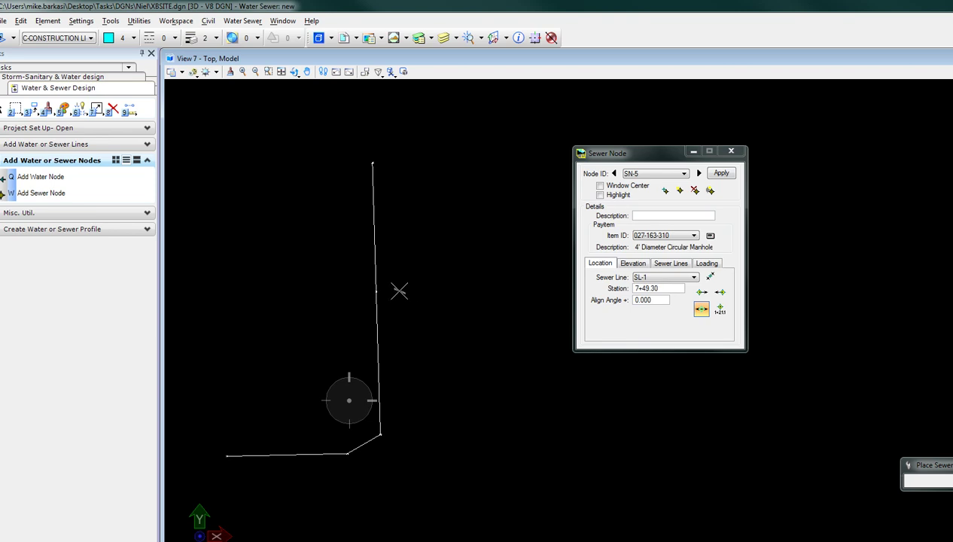
drag(665, 293, 648, 300)
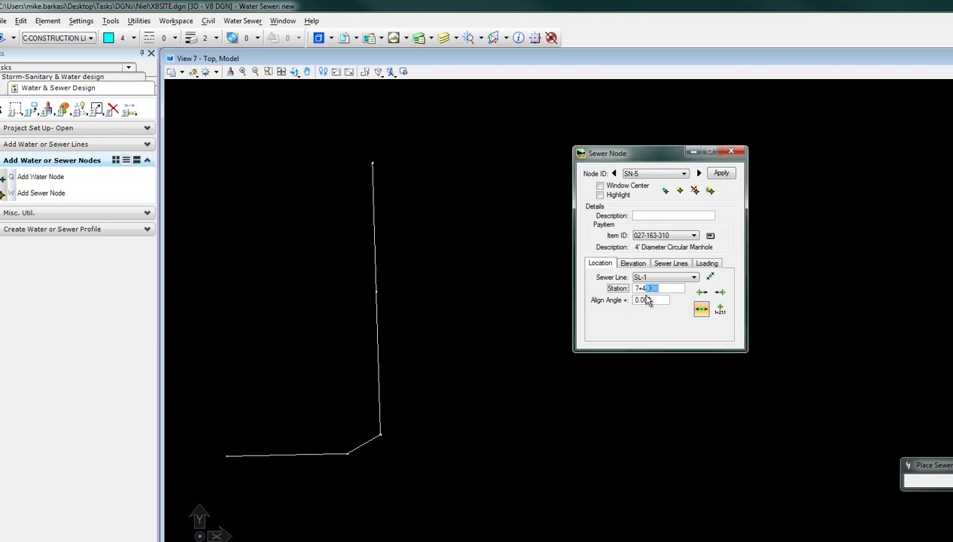
text(50)
key(Tab)
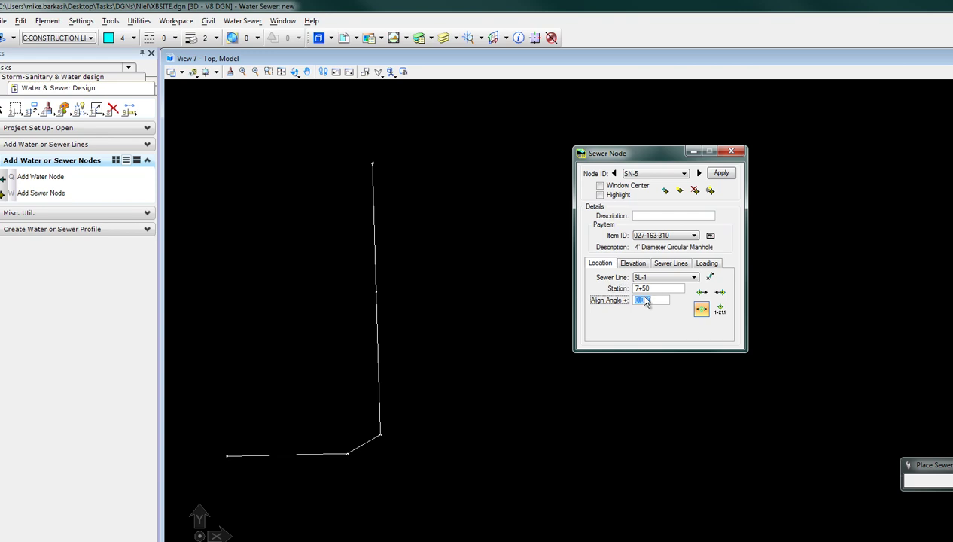
click(721, 310)
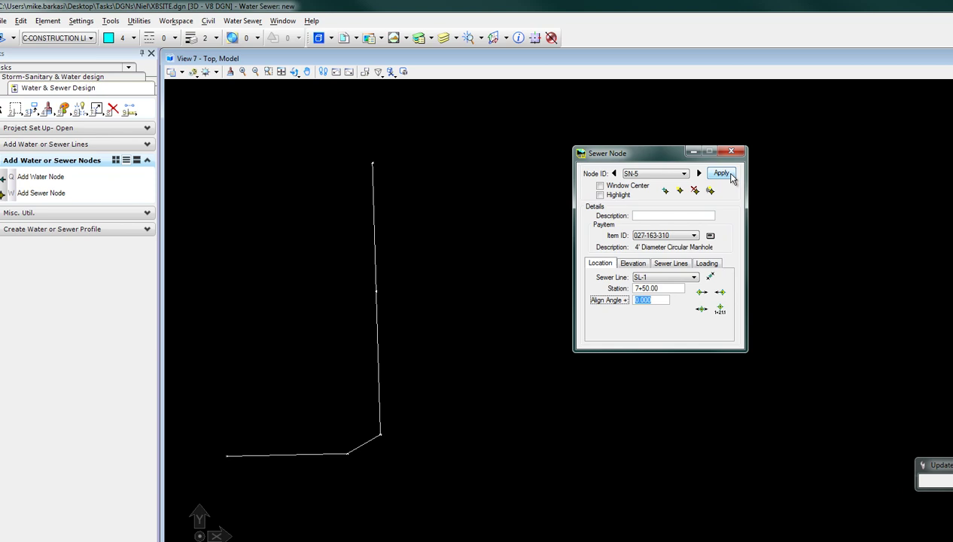
click(727, 174)
click(731, 151)
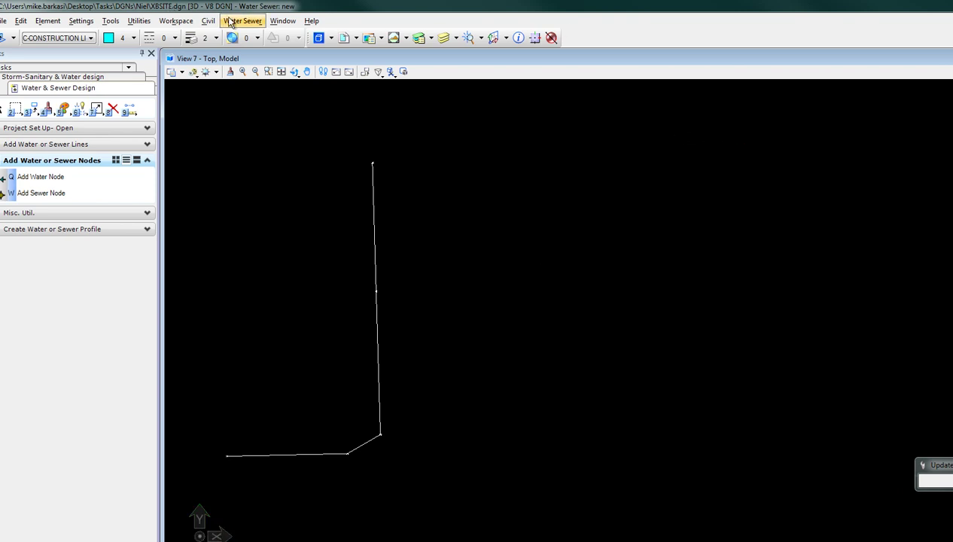
Create sewer profile pro1 from node SN-4 to SN-1, spanning 0+00.00 to 10+69.38.
click(72, 231)
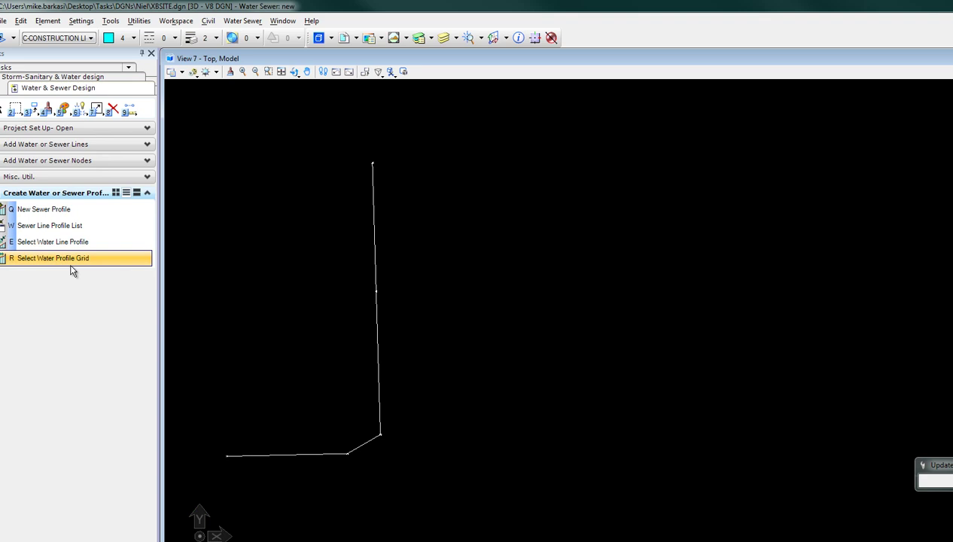
click(75, 211)
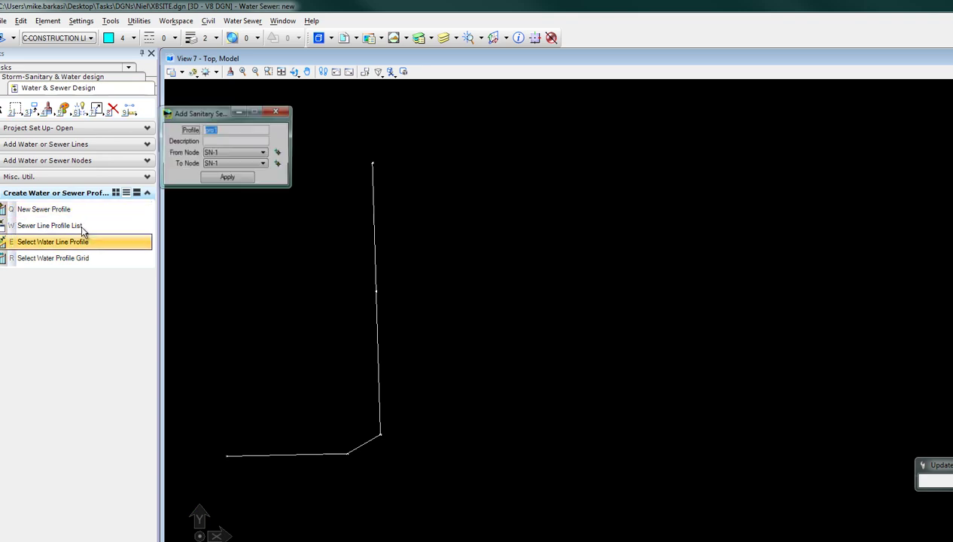
click(278, 153)
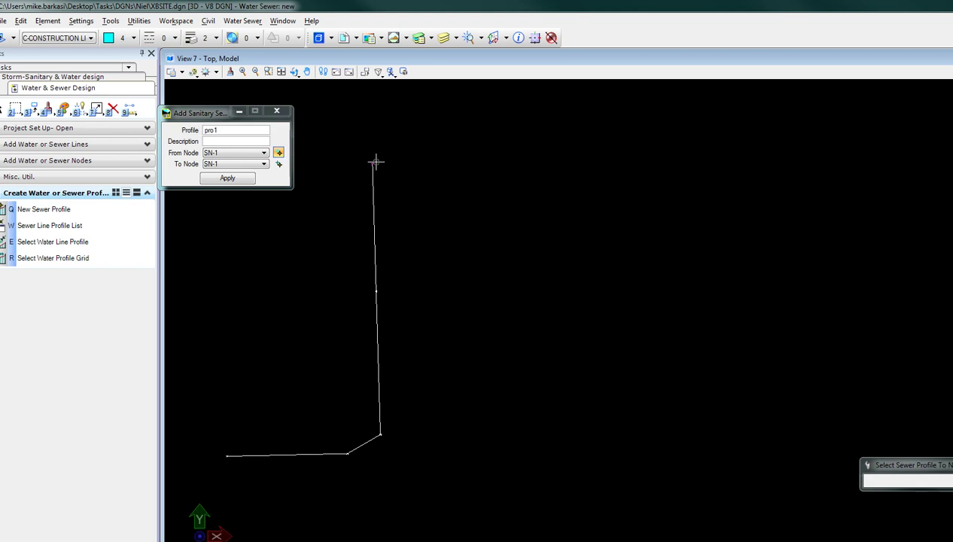
click(373, 162)
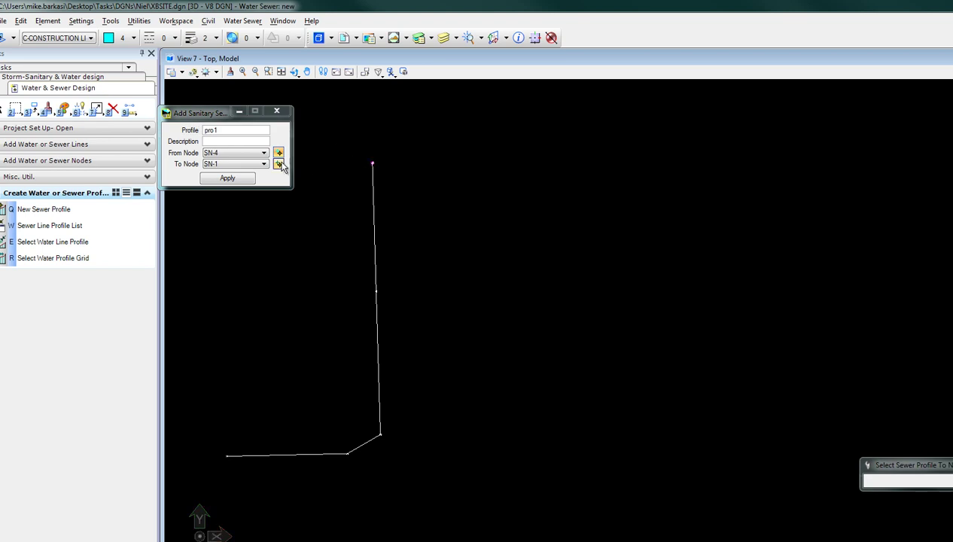
click(226, 456)
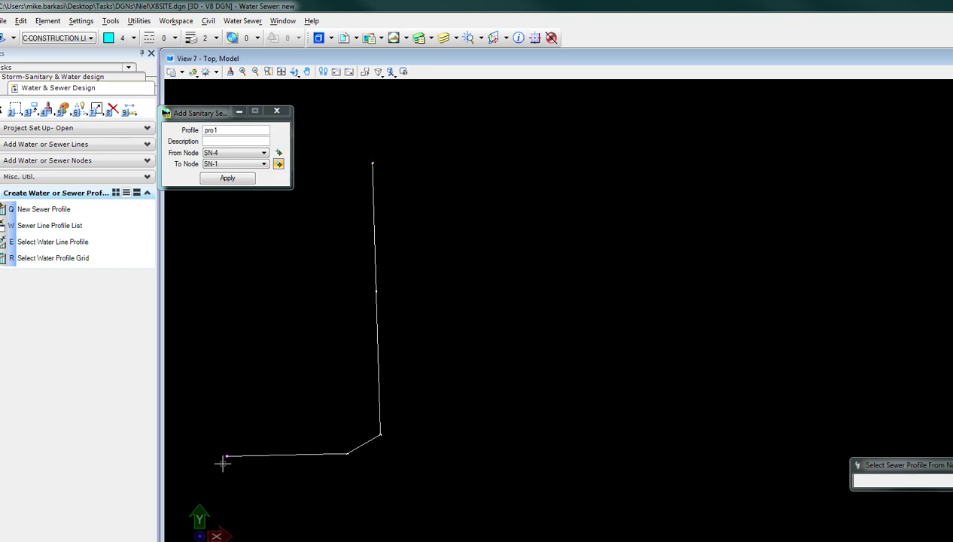
click(249, 180)
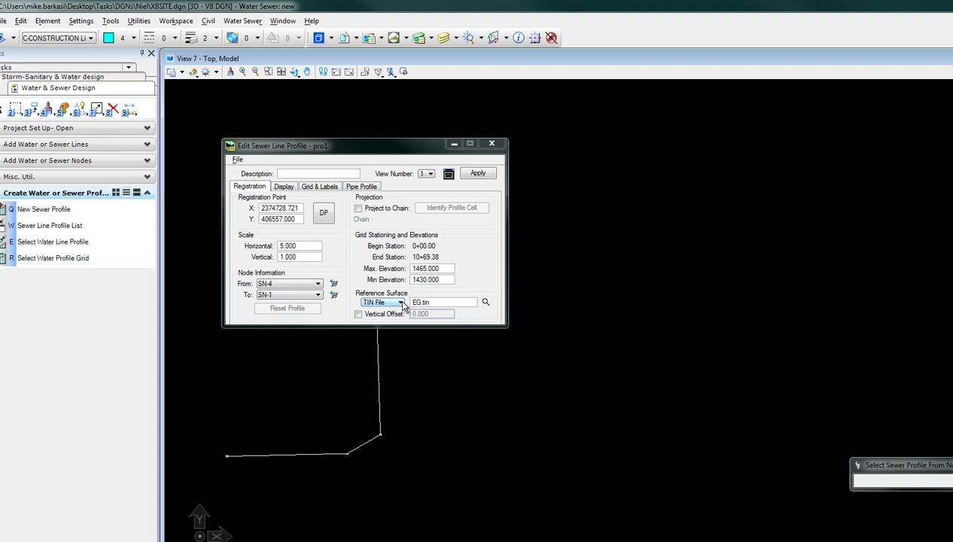
drag(356, 145, 271, 55)
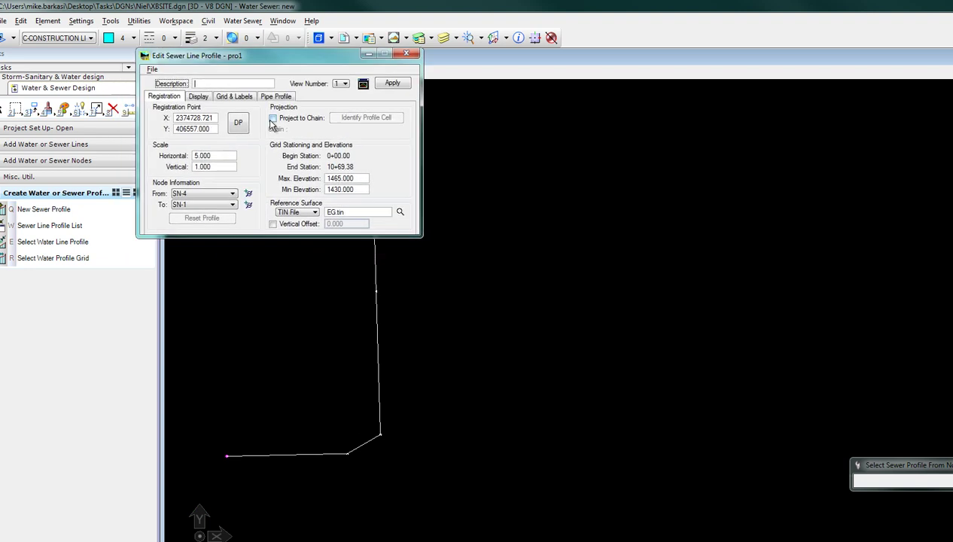
click(152, 70)
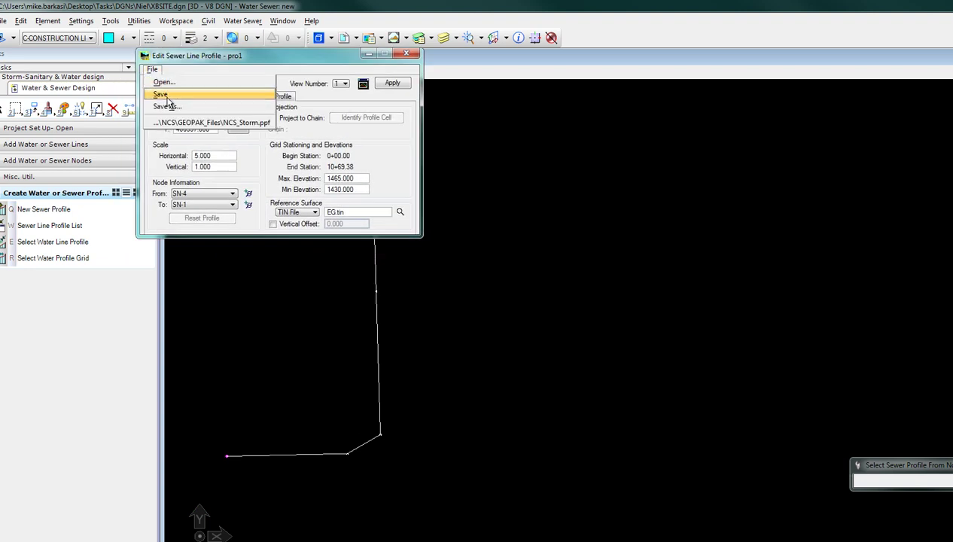
Load NCS_Storm.ppf and show the reference surface as a green (colour 3), dashed (style 2) line.
click(196, 122)
click(199, 97)
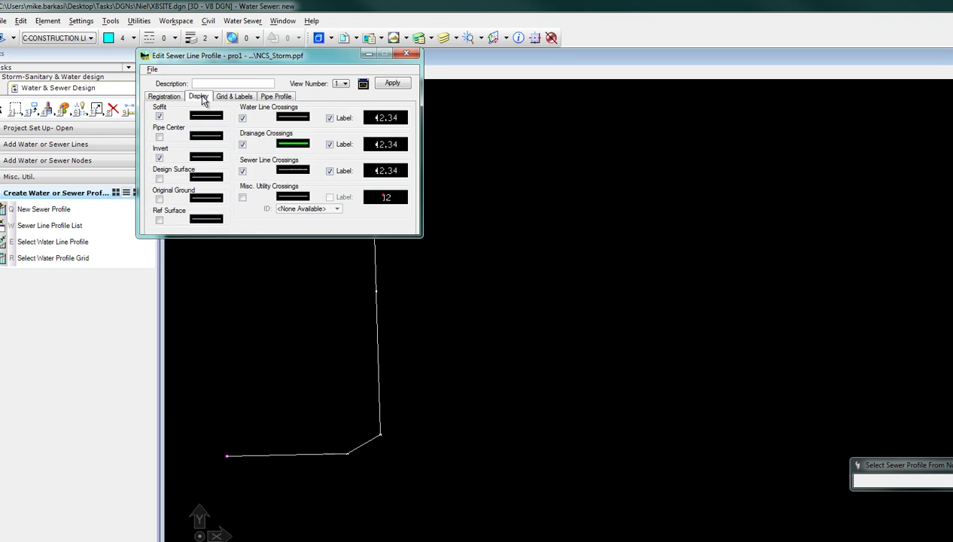
click(159, 220)
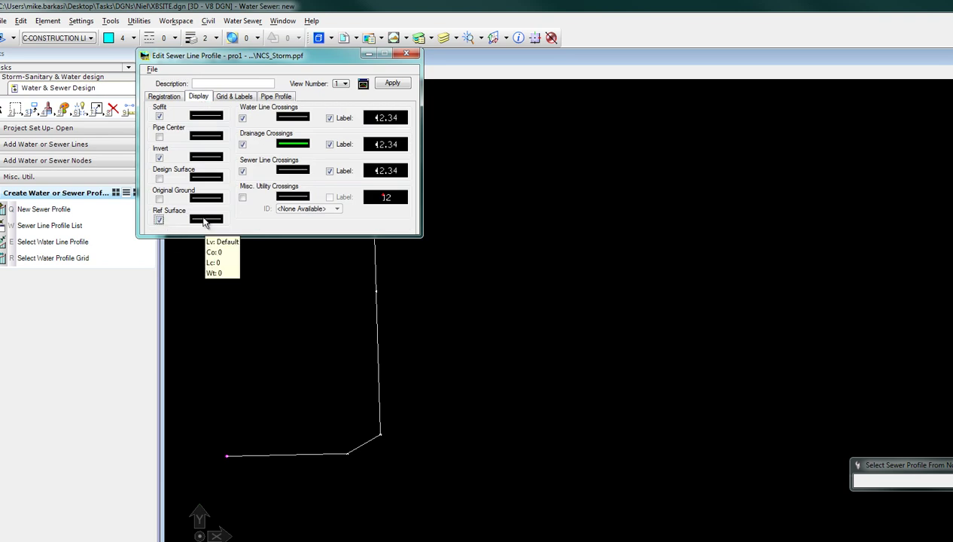
click(208, 221)
click(525, 192)
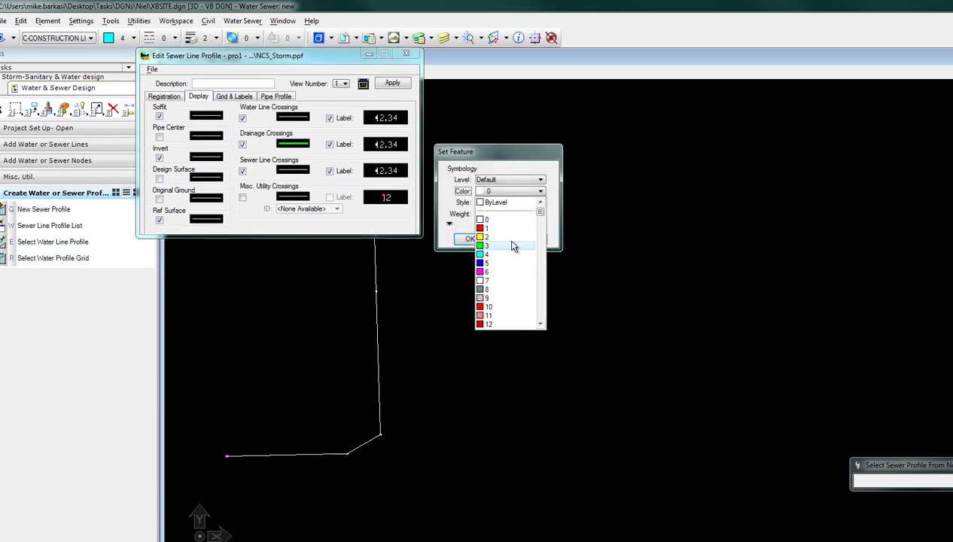
click(507, 249)
click(509, 203)
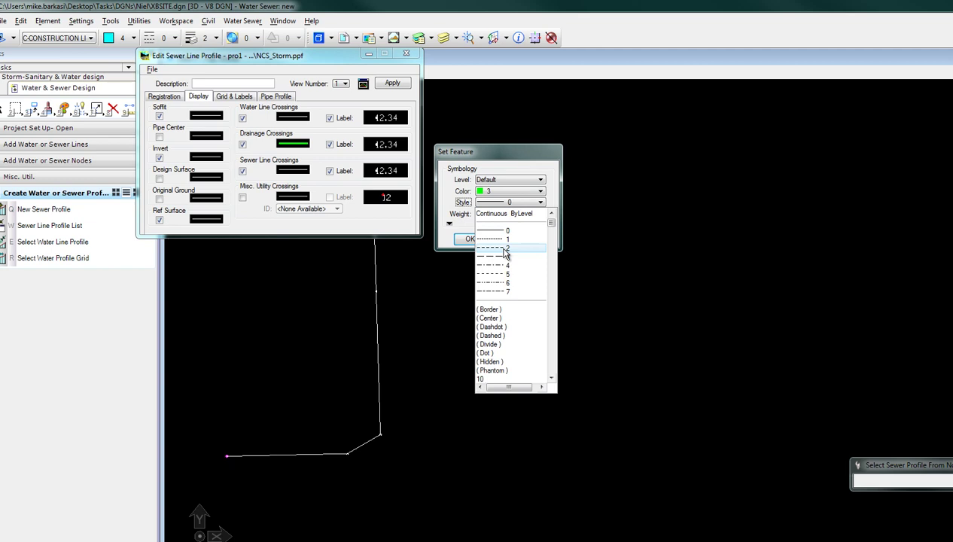
click(499, 248)
click(470, 239)
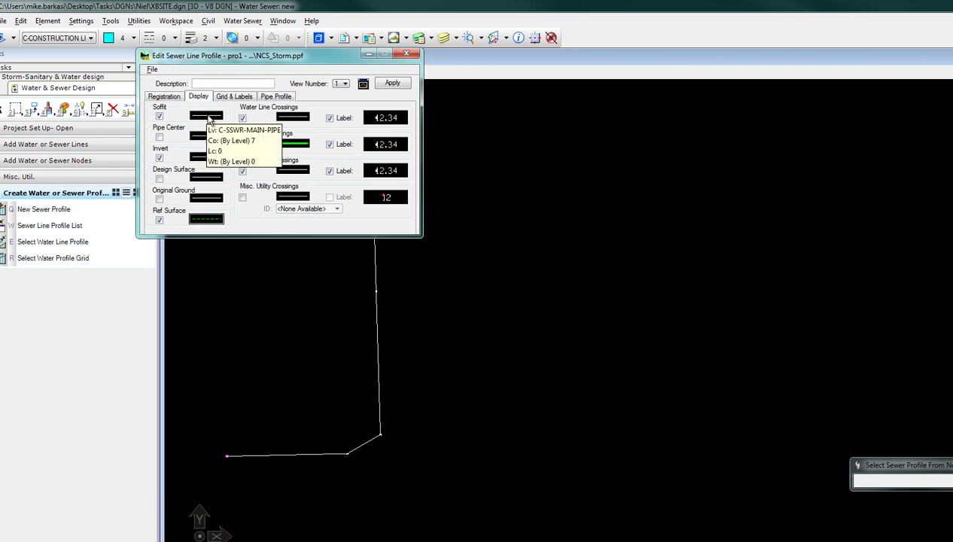
Set the soffit line and another profile line to colour 11.
click(207, 116)
click(497, 192)
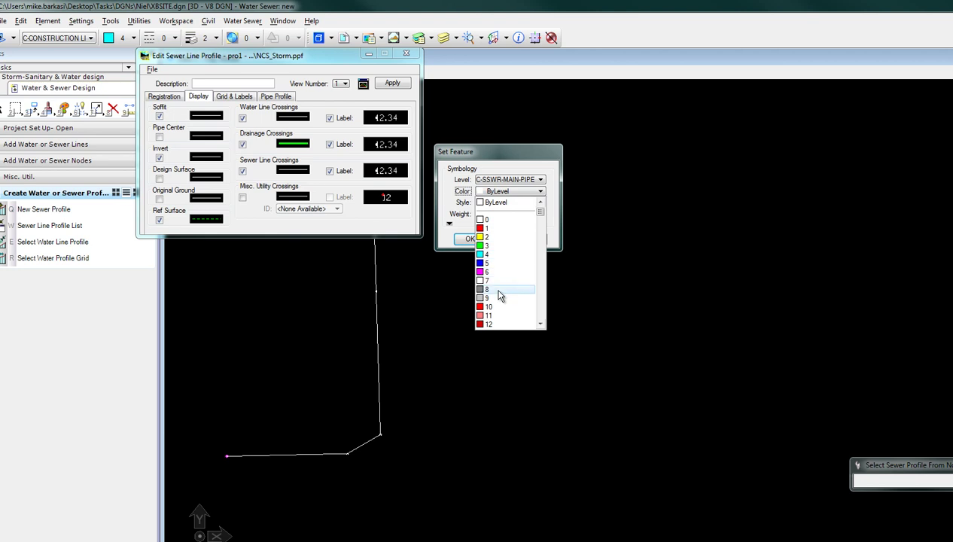
click(489, 316)
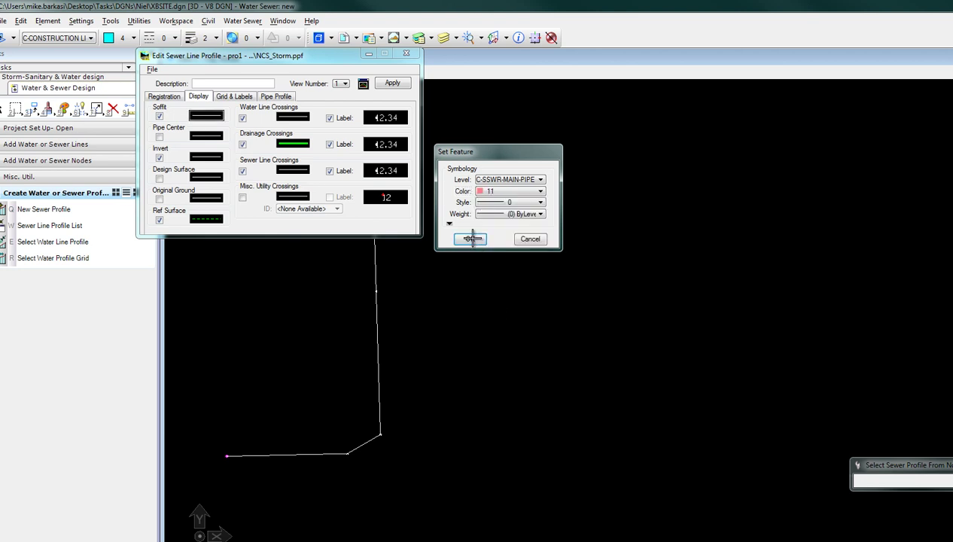
click(470, 239)
click(292, 170)
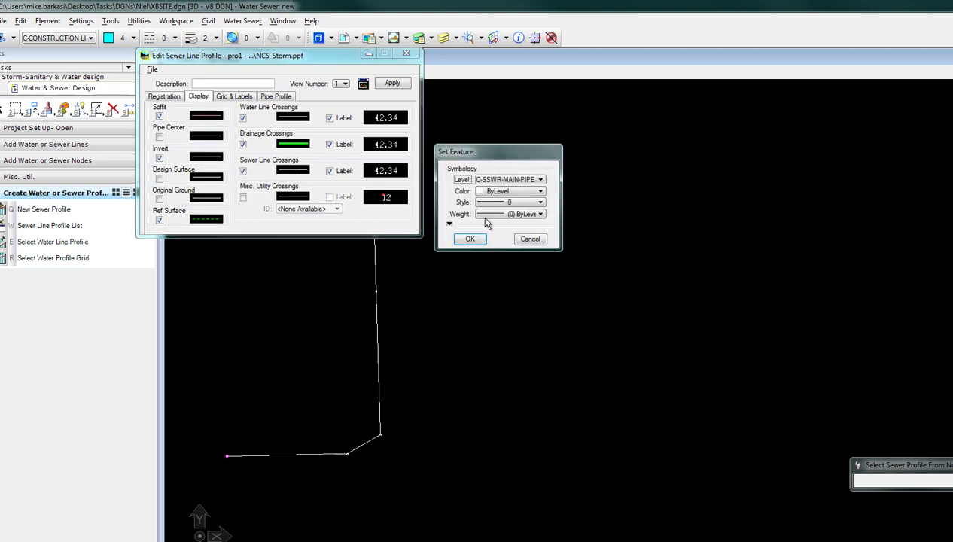
click(507, 192)
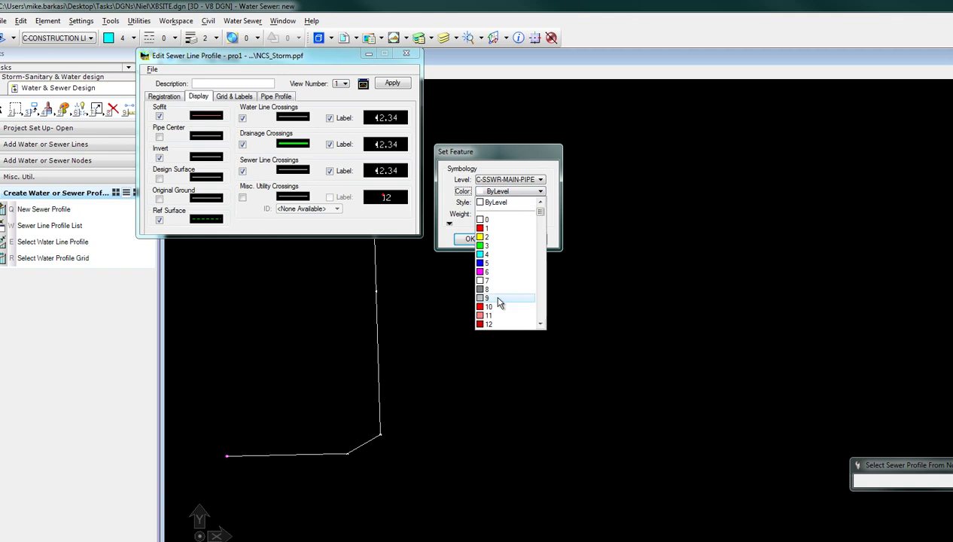
click(495, 317)
click(470, 239)
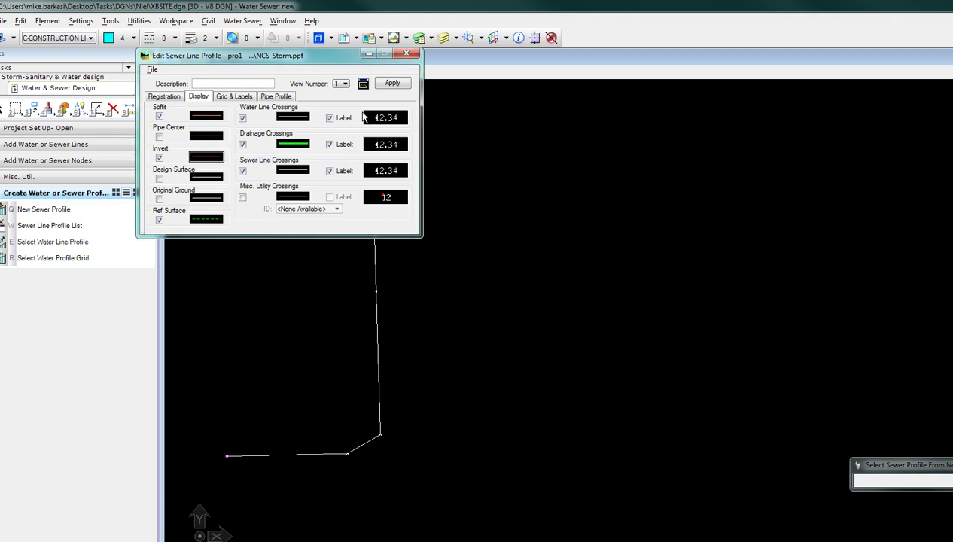
click(166, 97)
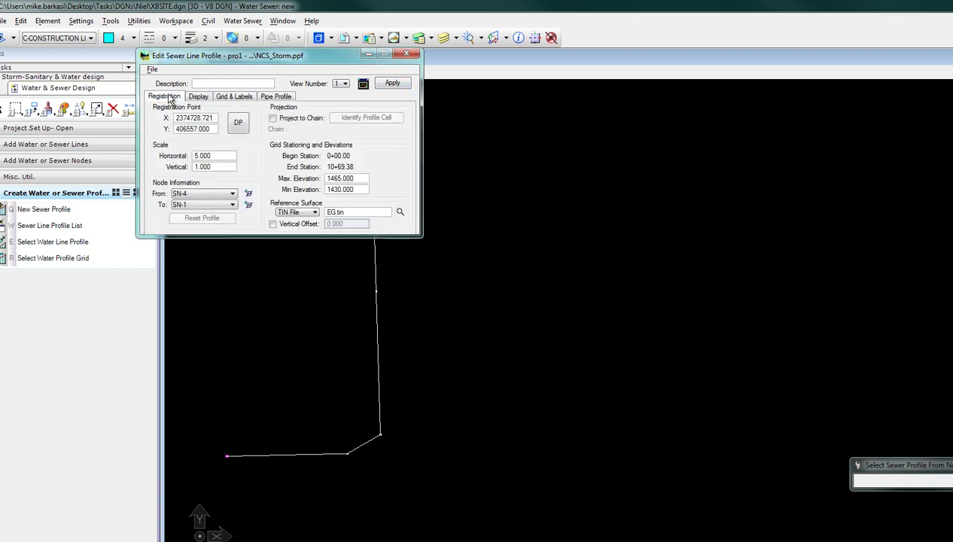
Draw profile pro1 with its pipes and manholes at a newly picked registration point.
click(391, 84)
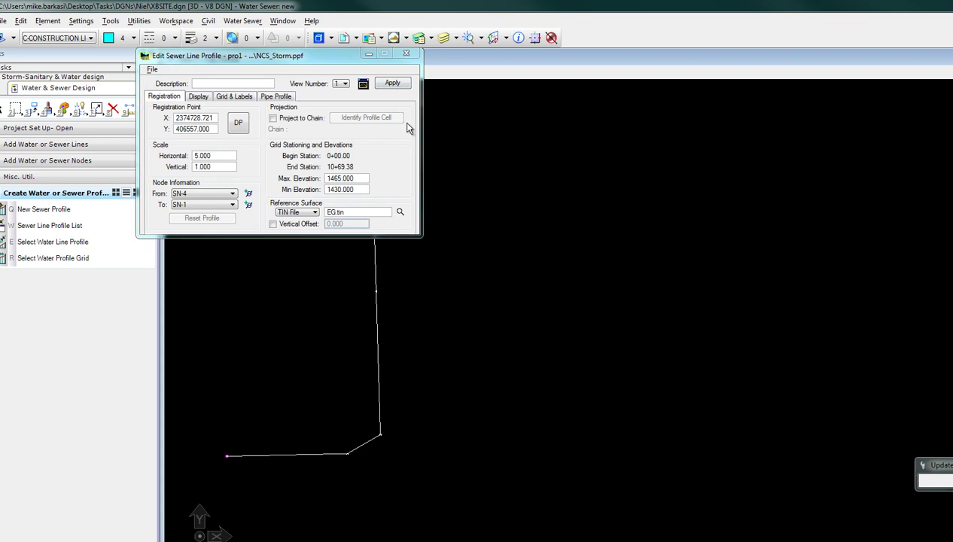
click(236, 121)
click(768, 380)
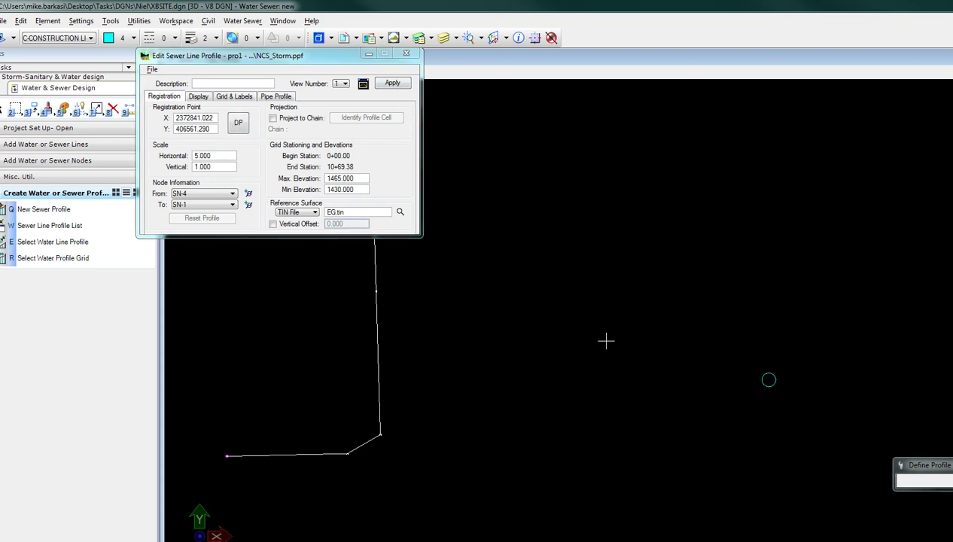
click(391, 84)
mouse_move(832, 407)
middle_down()
mouse_move(311, 356)
mouse_move(273, 363)
mouse_move(320, 360)
middle_up()
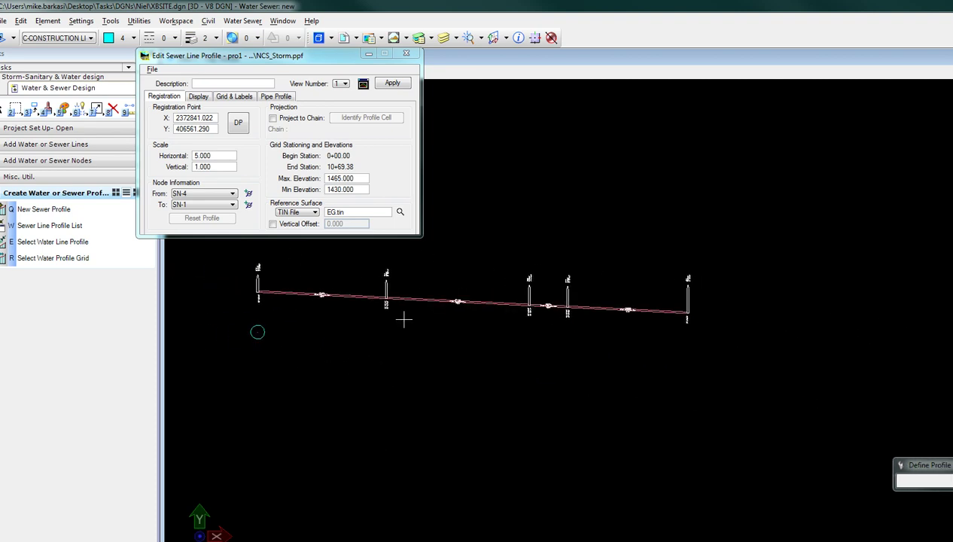
scroll(372, 298, up, 5)
scroll(372, 298, down, 5)
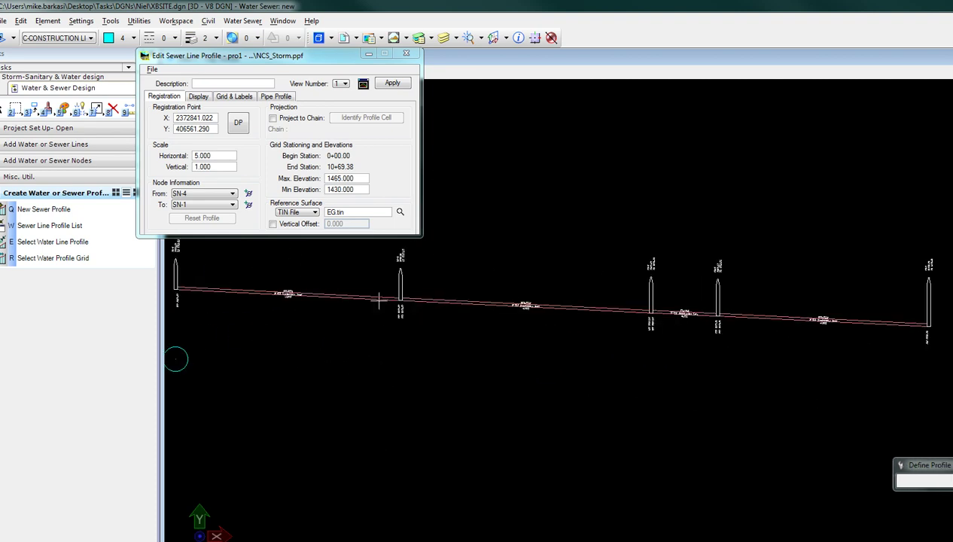
Show pro1's pipe profile table of invert elevations and slopes for nodes SN-4 through SN-2.
click(275, 96)
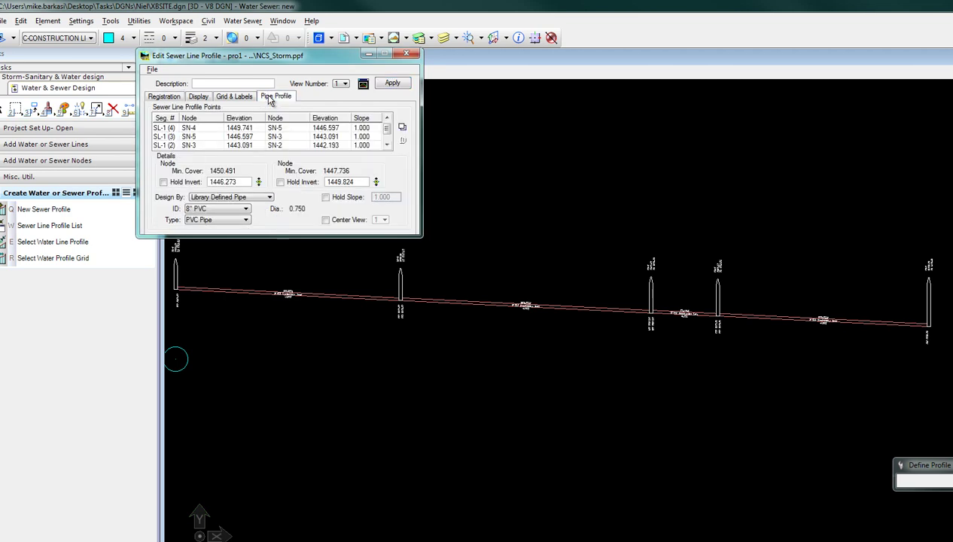
mouse_move(387, 331)
middle_down()
mouse_move(511, 362)
mouse_move(466, 341)
middle_up()
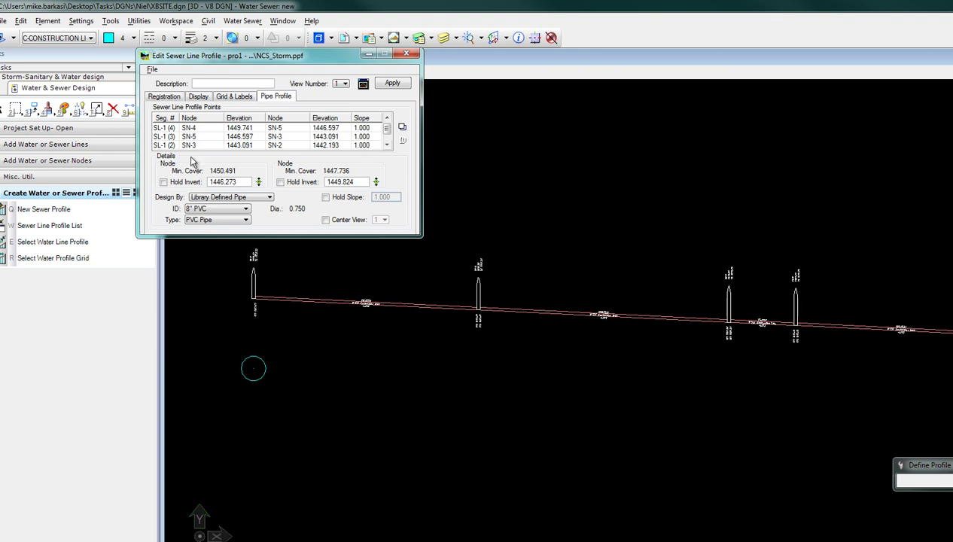
Turn on Original Ground display for profile pro1 so the ground line draws above the pipes.
click(200, 97)
click(206, 219)
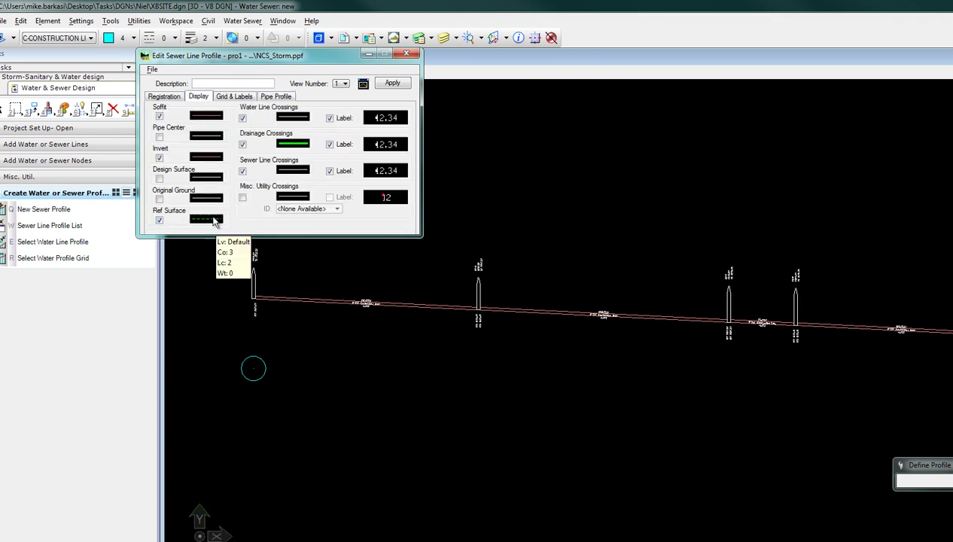
click(212, 221)
click(206, 198)
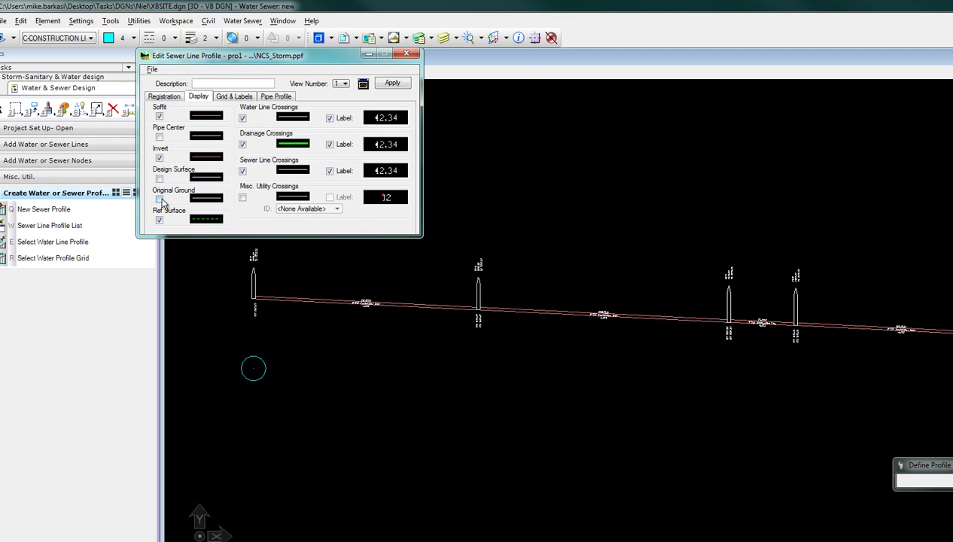
click(159, 199)
click(390, 84)
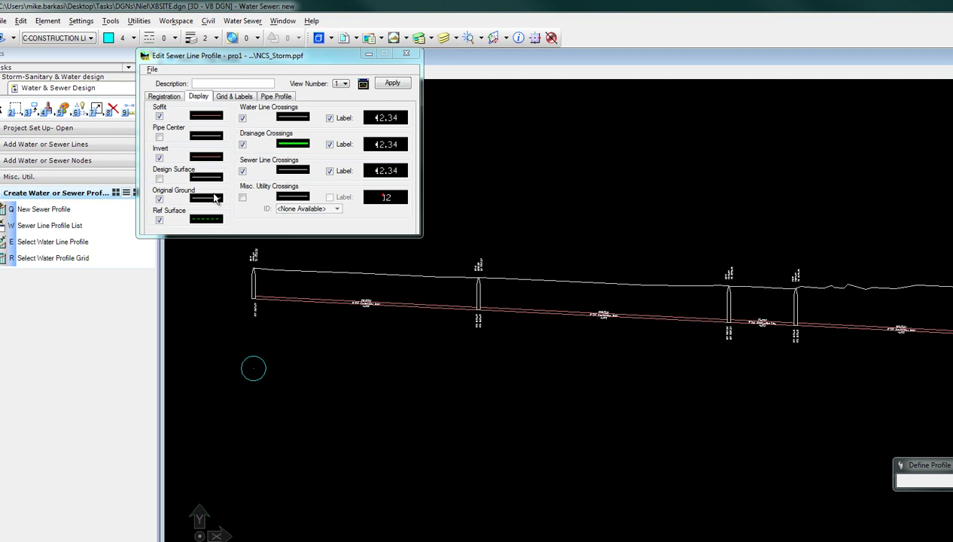
Hold the SN-5 invert of pipe SL-1 (4) at 1446 and redraw the profile.
click(275, 96)
click(402, 140)
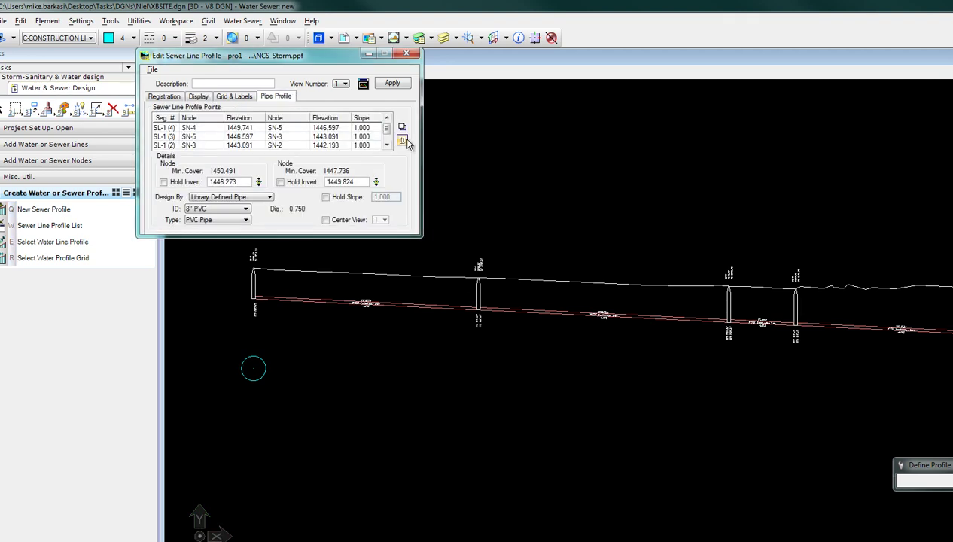
click(452, 309)
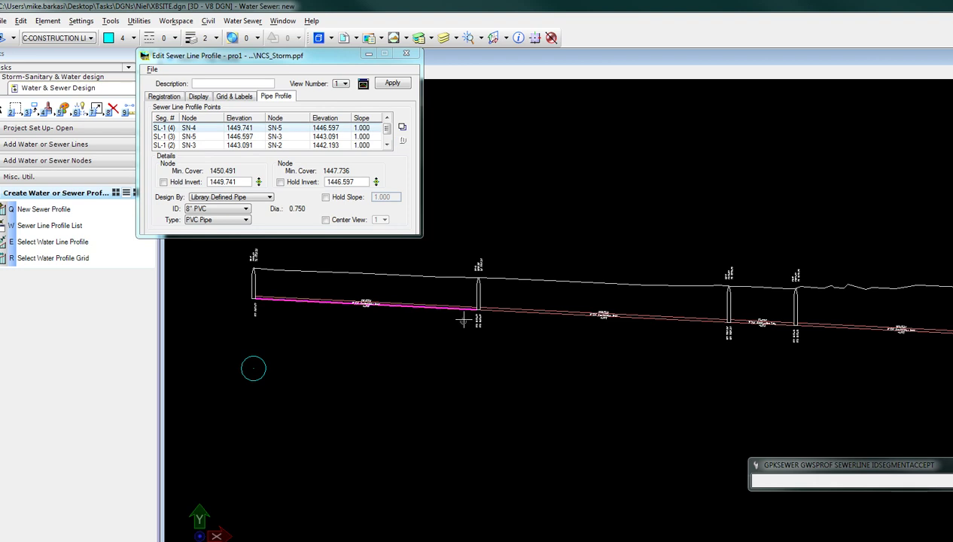
scroll(473, 309, up, 3)
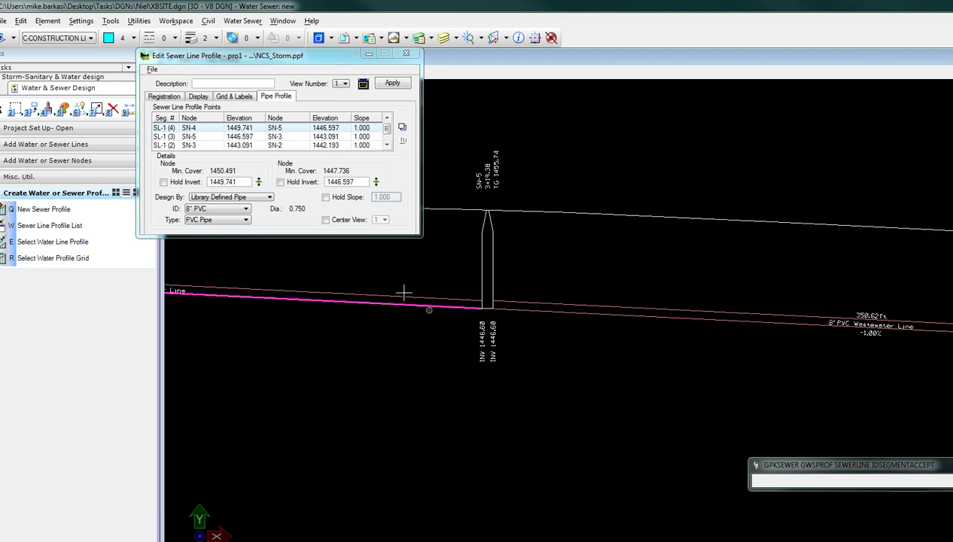
click(285, 183)
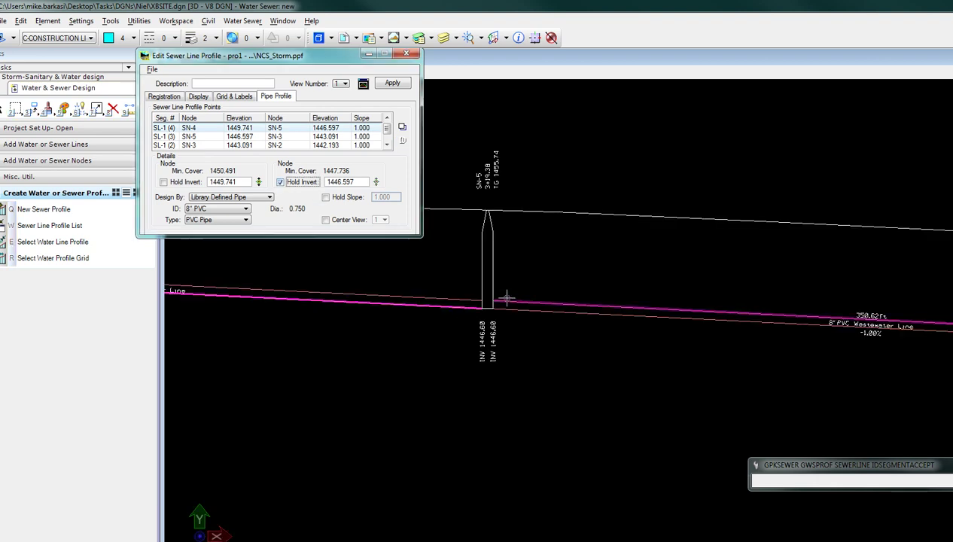
scroll(469, 286, up, 3)
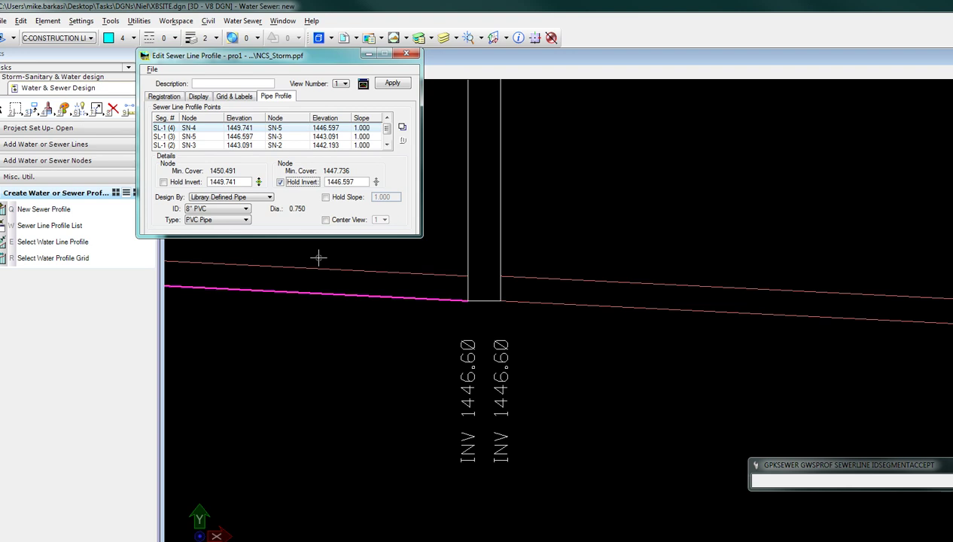
double_click(358, 182)
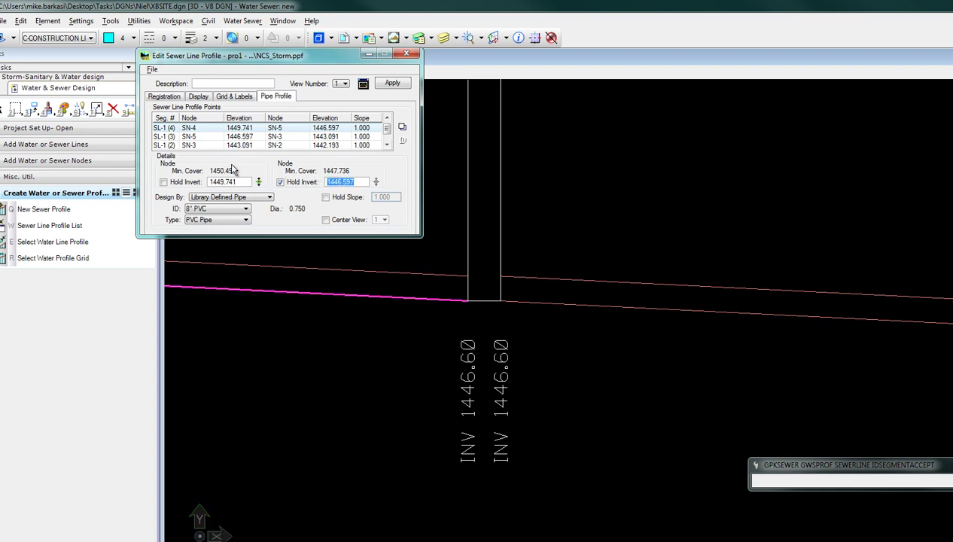
text(1446)
key(Tab)
click(402, 128)
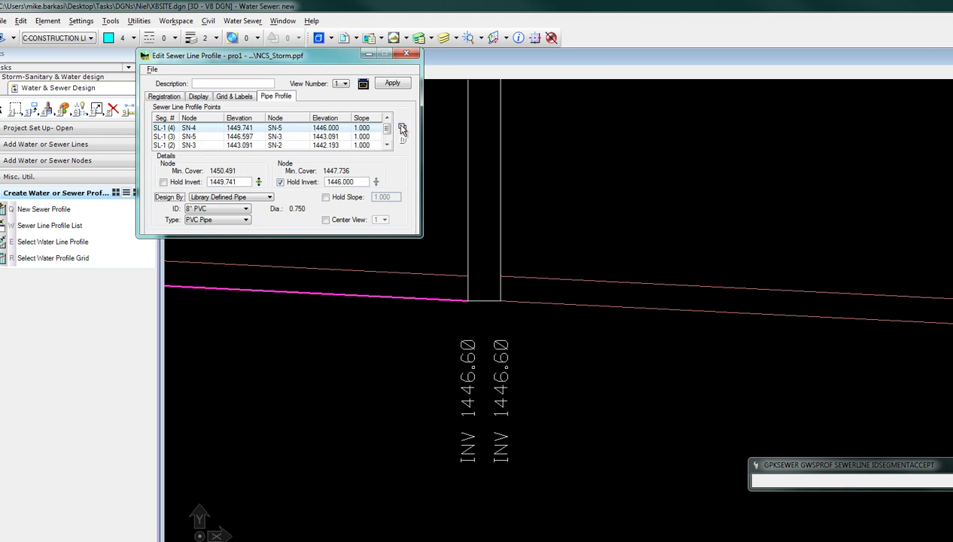
click(392, 84)
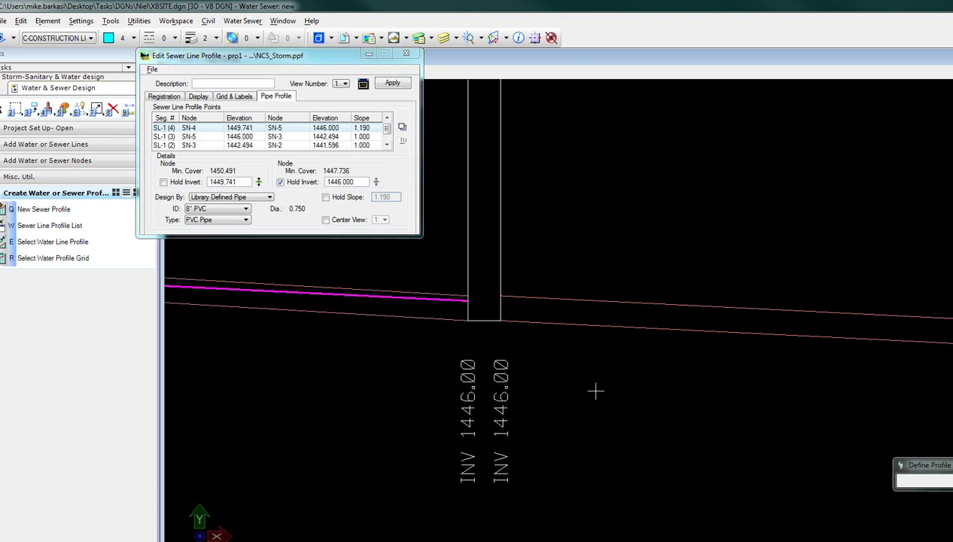
Select pipe SL-1 (3) and bring the SN-5 manhole and pipe labels into view.
click(402, 140)
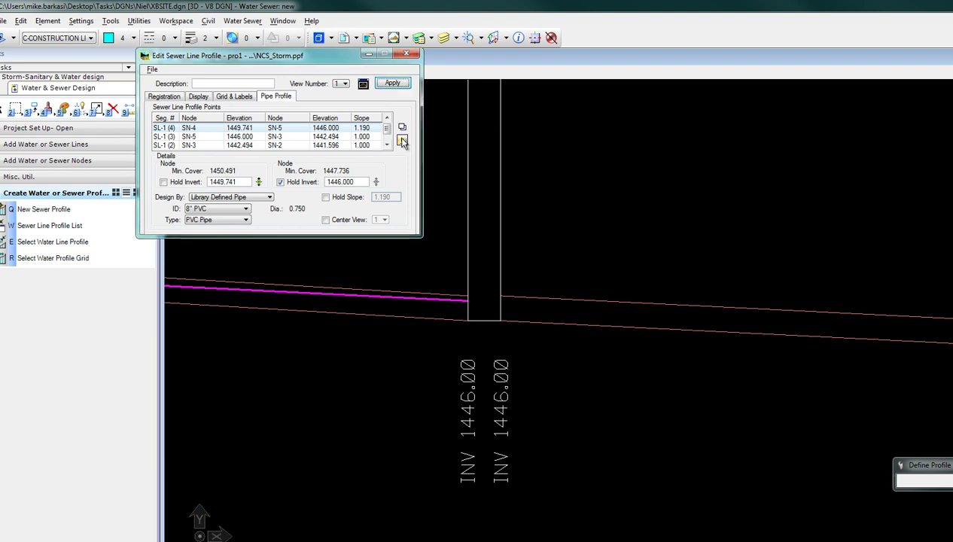
click(547, 299)
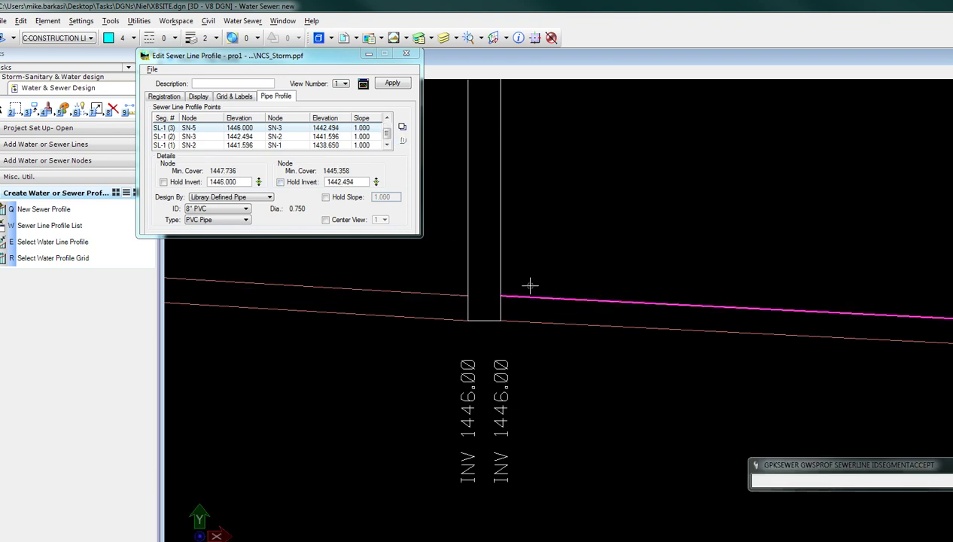
scroll(530, 282, down, 5)
middle_drag(820, 343, 509, 366)
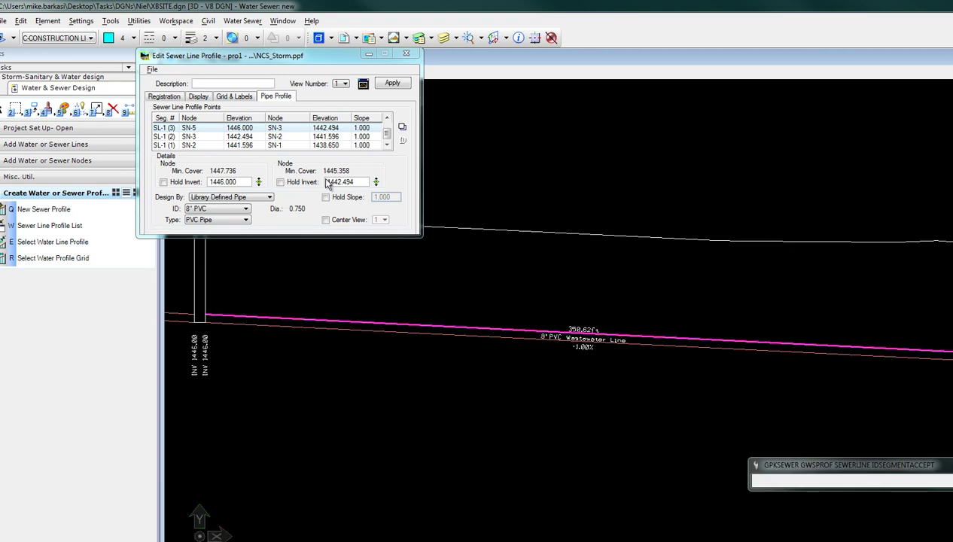
scroll(305, 346, up, 4)
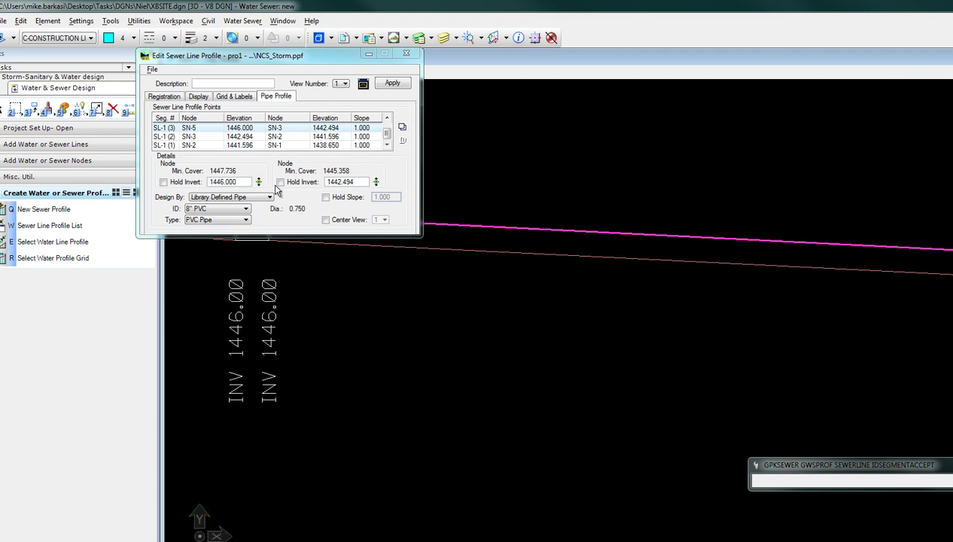
Hold SN-5's upstream invert on SL-1 (3) at 1444.000 and recompute, dropping SN-3 to 1440.494.
click(175, 184)
double_click(235, 183)
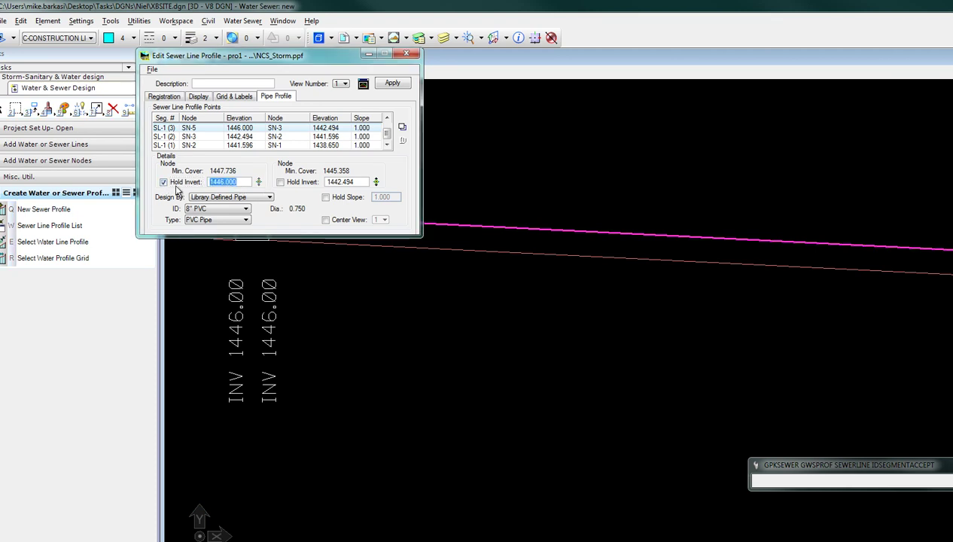
text(1444)
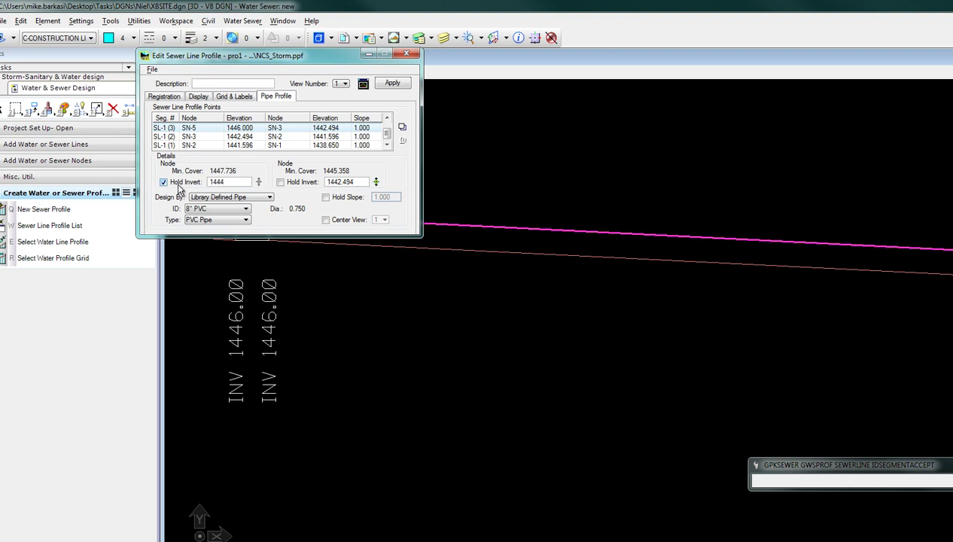
key(Tab)
click(393, 83)
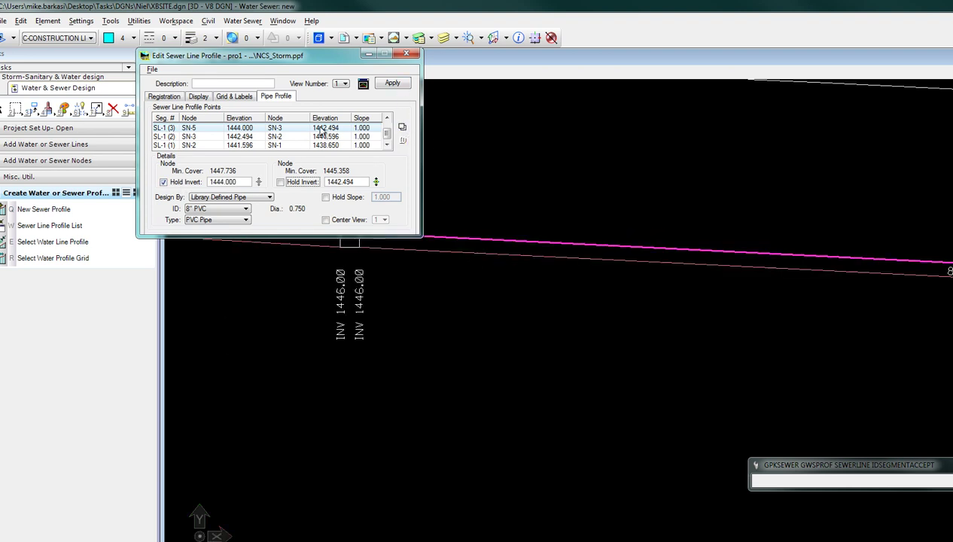
click(392, 85)
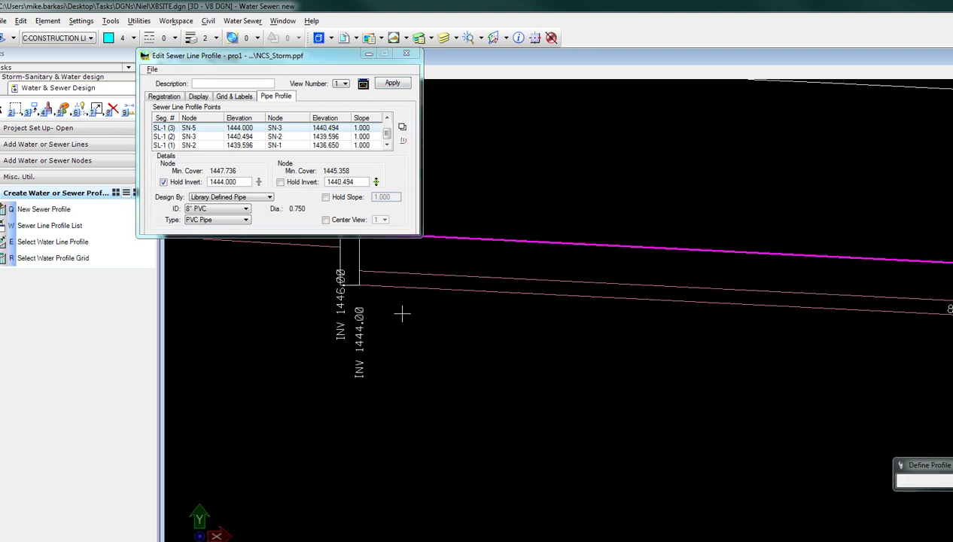
middle_drag(866, 374, 507, 378)
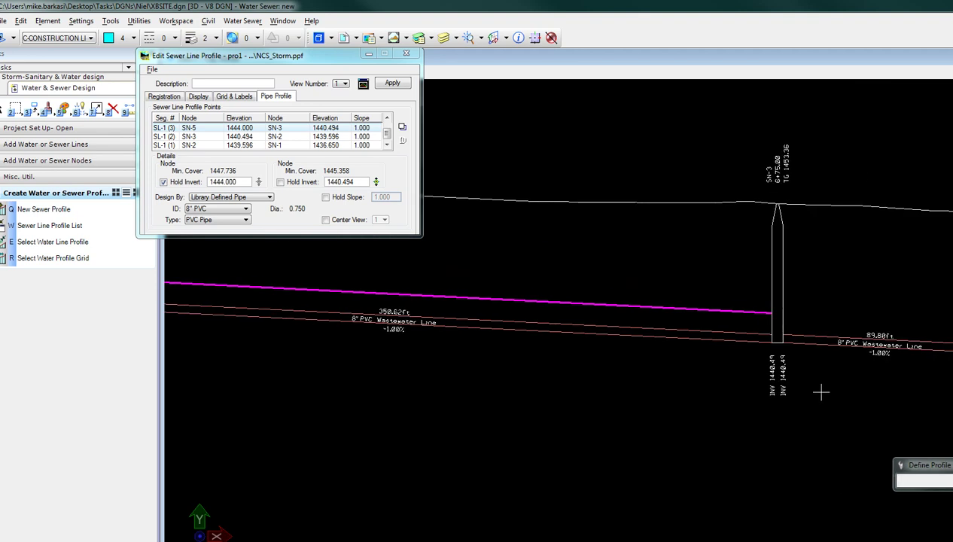
middle_drag(821, 389, 617, 374)
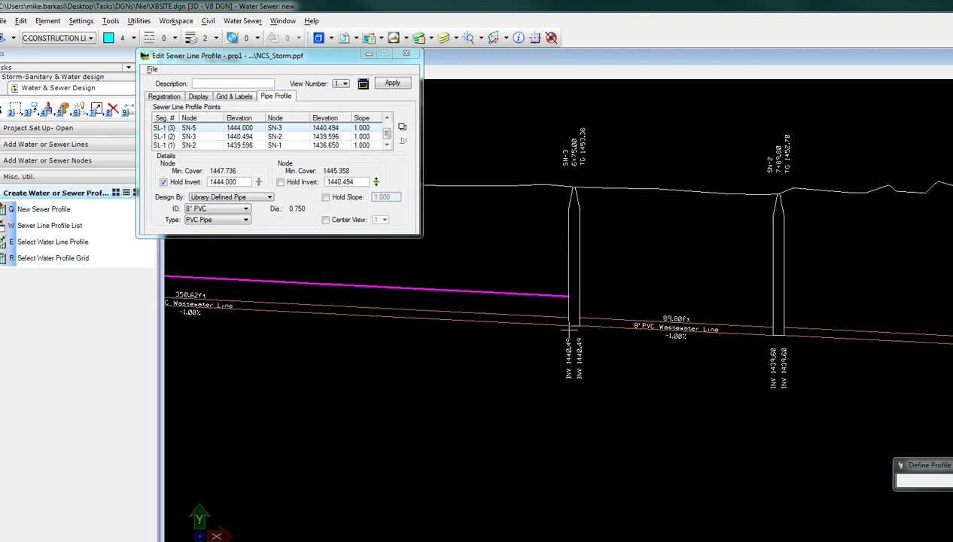
Hold the SN-3 end of pipe SL-1 (3) at invert 1440.000, giving a 1.141 slope.
click(280, 182)
drag(355, 183, 339, 194)
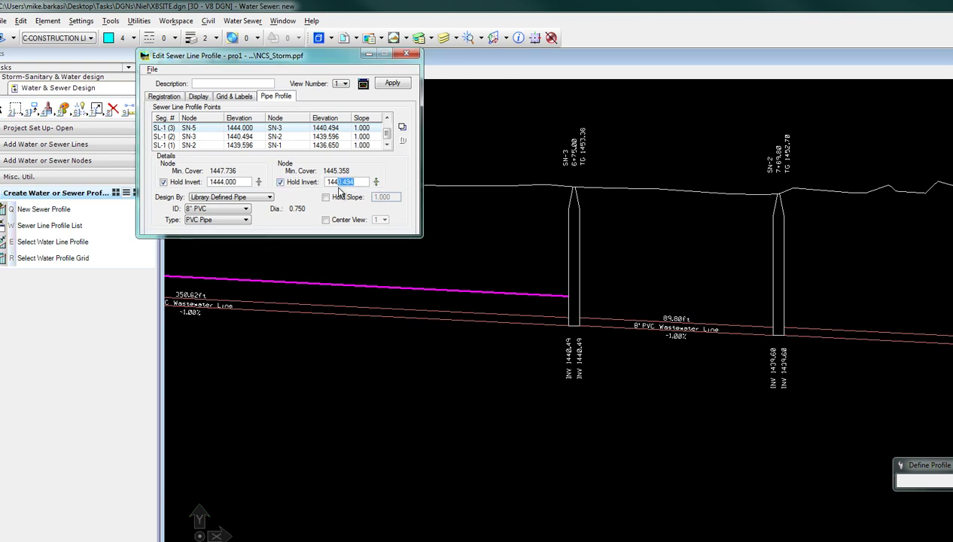
drag(339, 192, 346, 192)
drag(344, 192, 348, 191)
key(Tab)
click(393, 84)
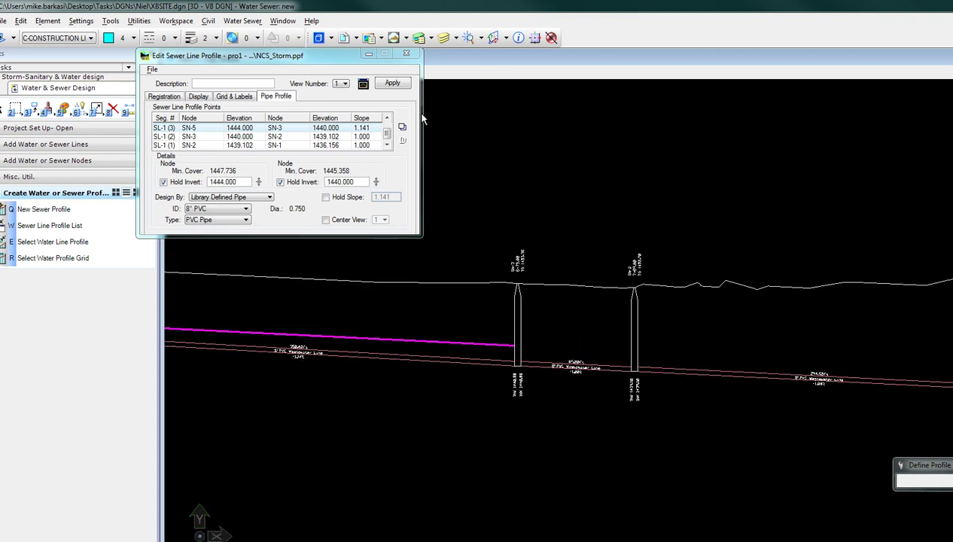
click(550, 369)
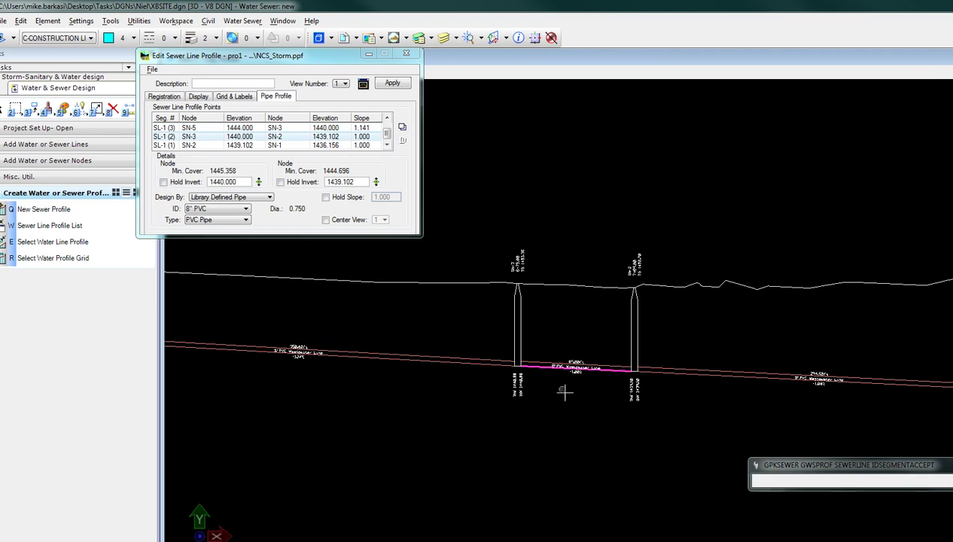
Hold pipe SL-1 (2)'s SN-3 invert at 1438.000, lowering SN-2 to 1437.102.
scroll(532, 367, up, 4)
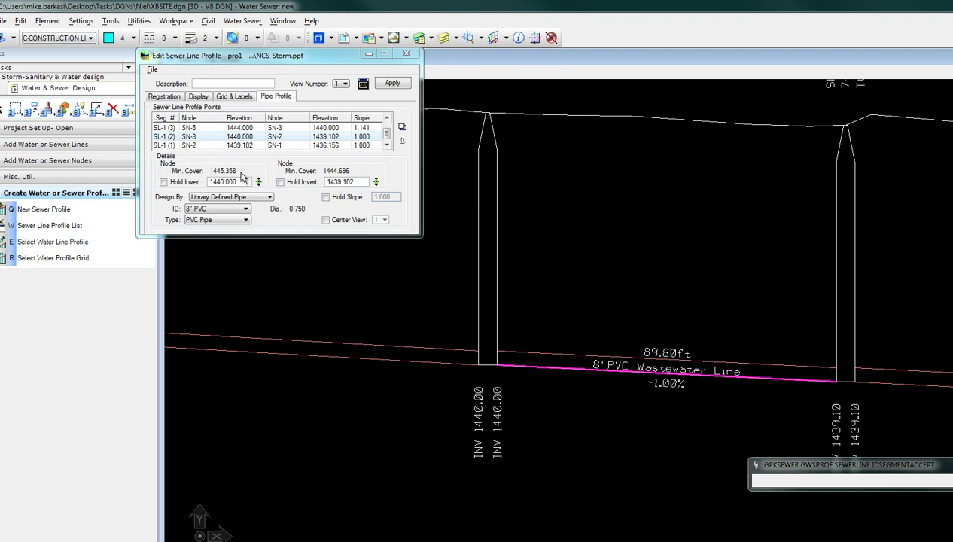
drag(250, 182, 226, 184)
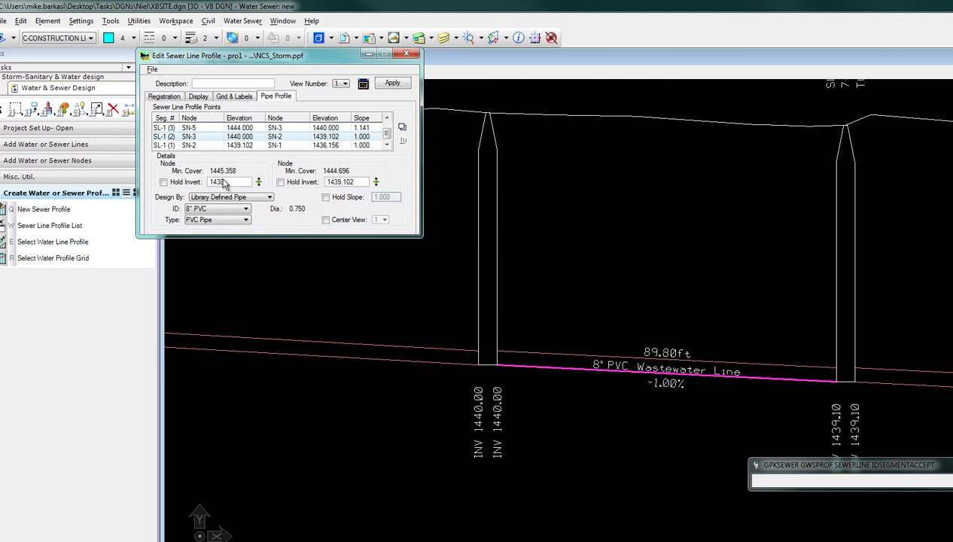
key(Tab)
click(163, 182)
key(Tab)
click(392, 83)
middle_drag(881, 453, 568, 446)
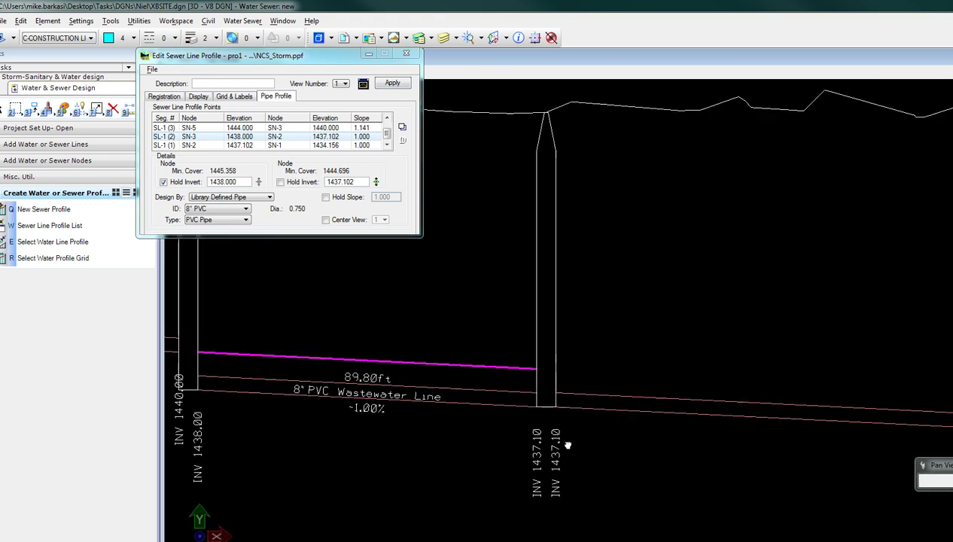
click(402, 139)
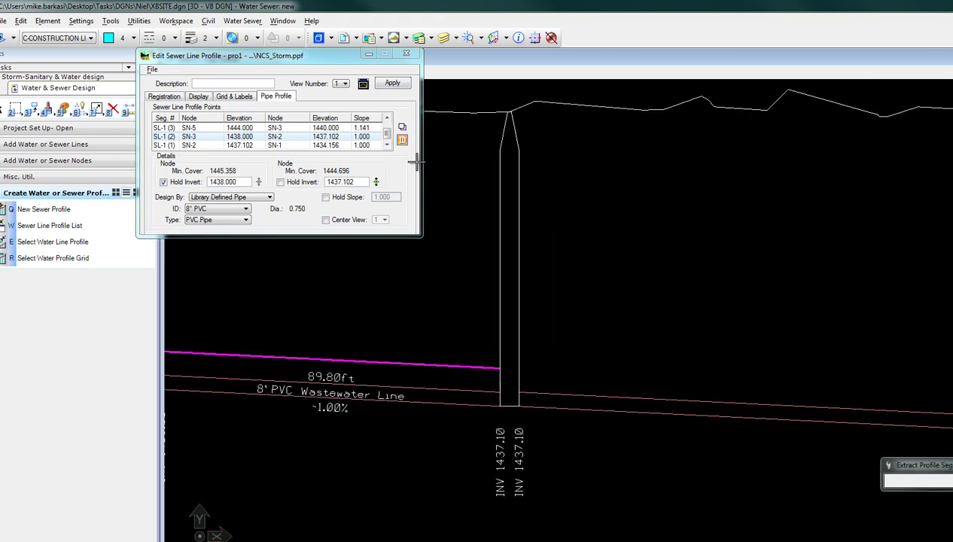
Pick pipe SL-1 (1) and hold its SN-2 invert at 1436.000, lowering SN-1 to 1433.054.
click(613, 397)
scroll(599, 423, down, 5)
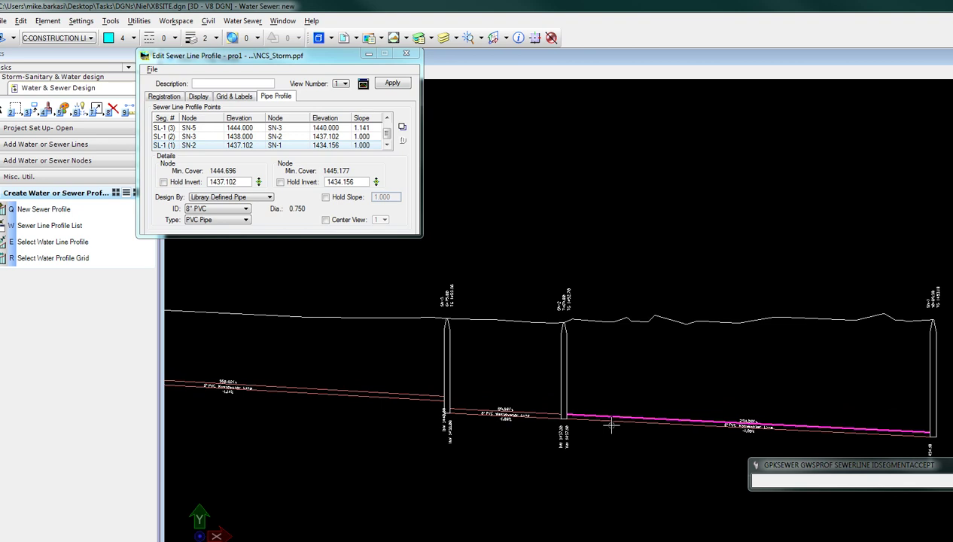
scroll(603, 434, up, 5)
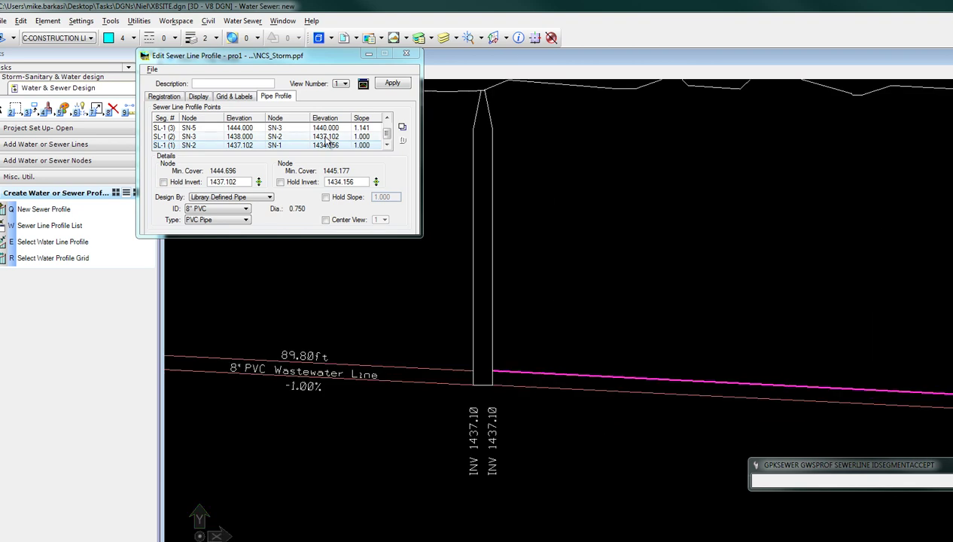
click(164, 182)
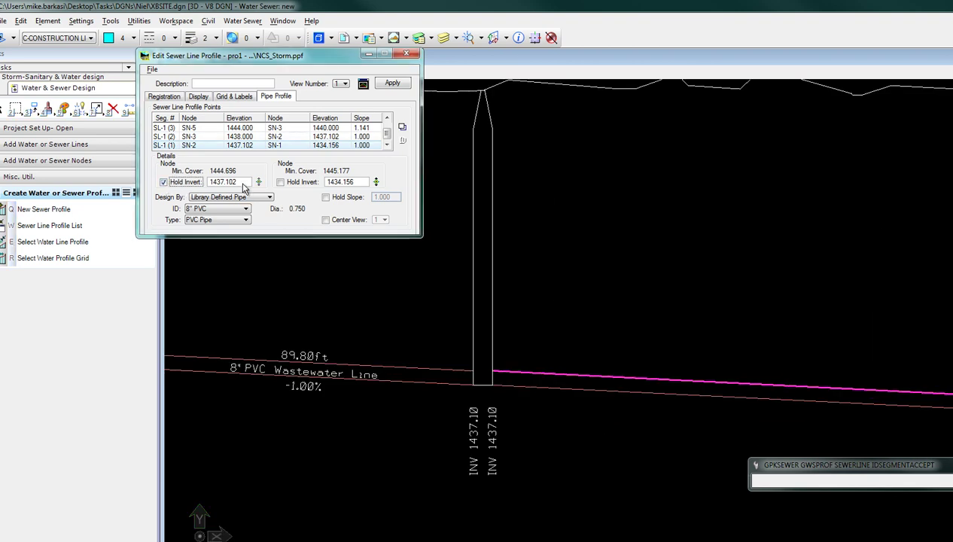
drag(243, 184, 232, 189)
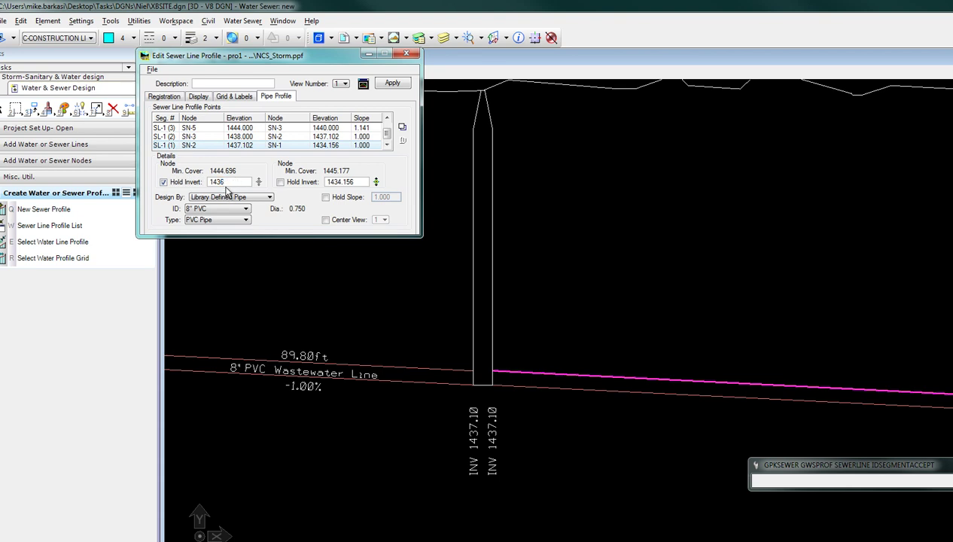
text(1436)
key(Tab)
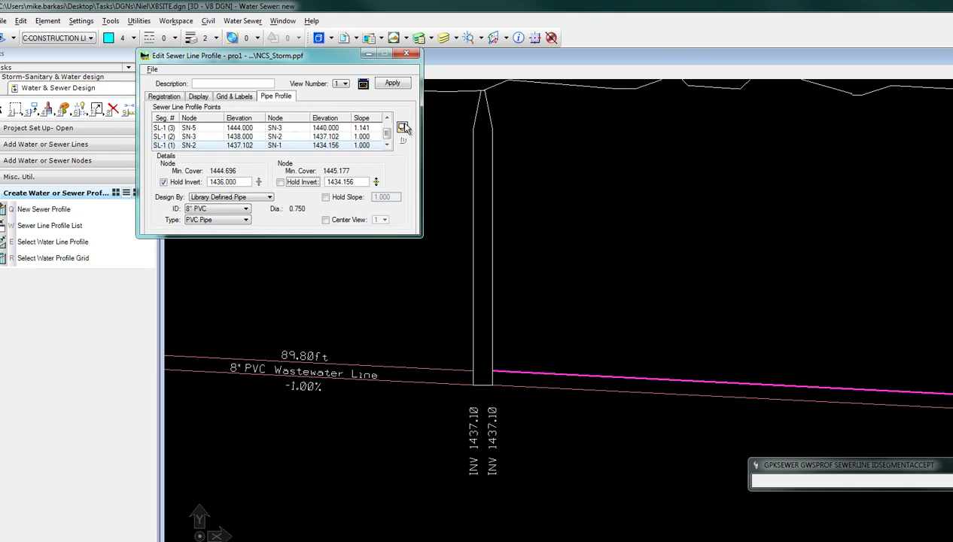
click(392, 82)
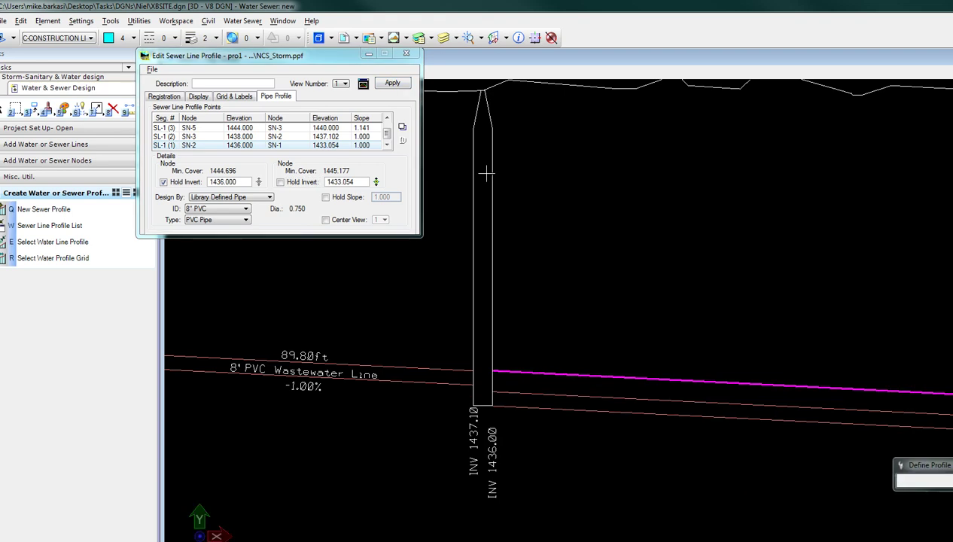
scroll(554, 259, down, 3)
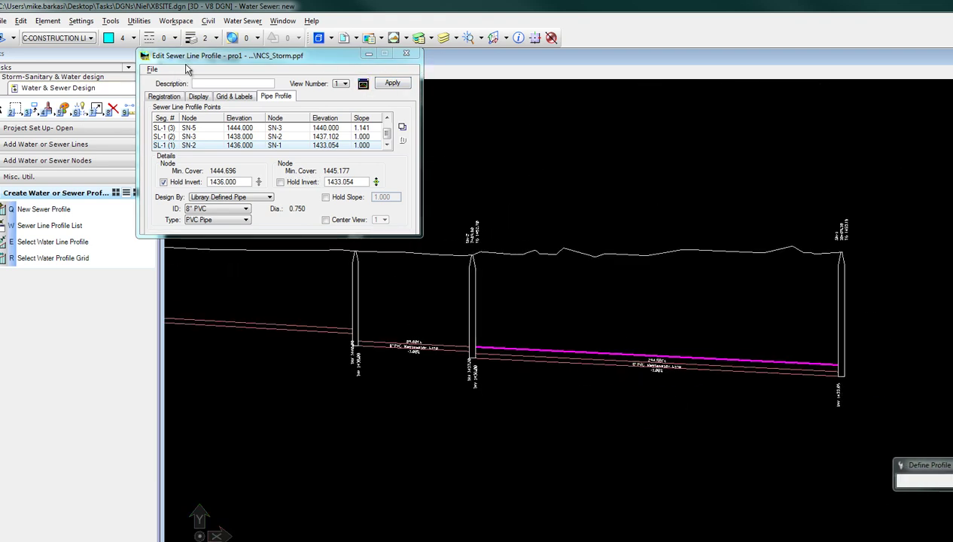
Save the project via Water Sewer > Project > Save and zoom out over the profile.
click(243, 20)
mouse_move(241, 35)
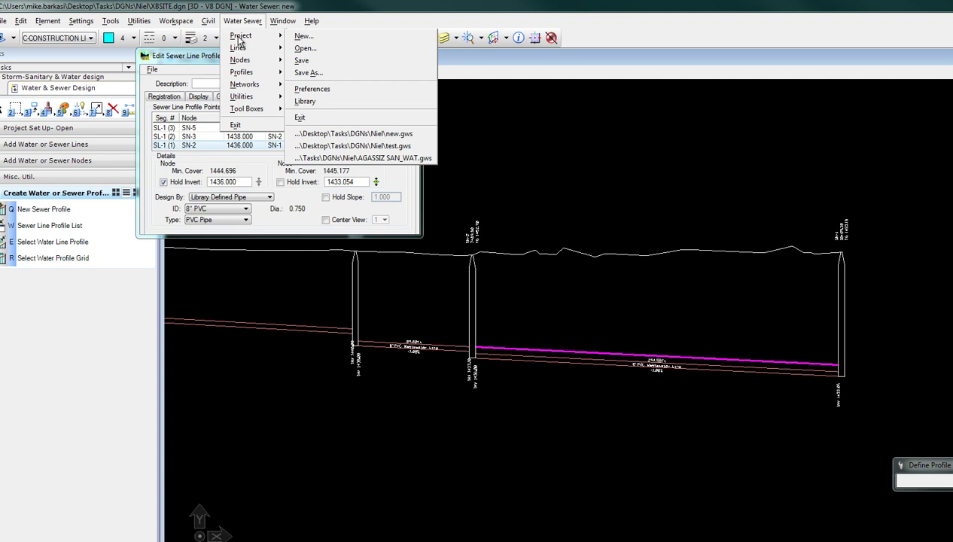
click(303, 62)
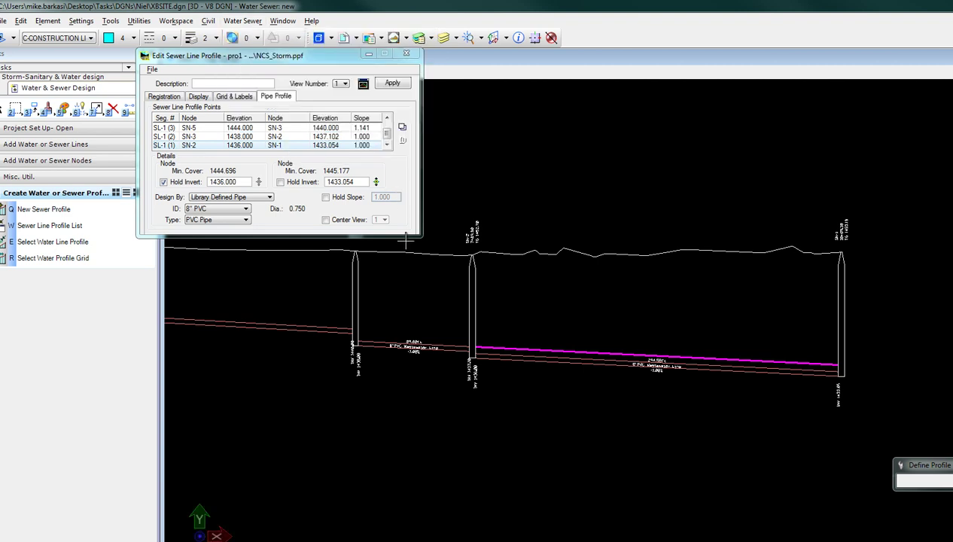
scroll(616, 390, down, 5)
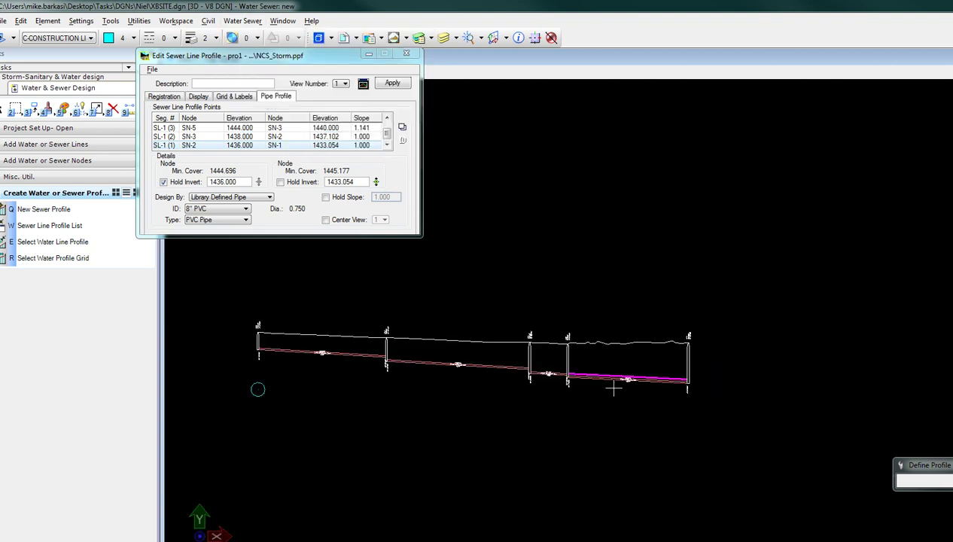